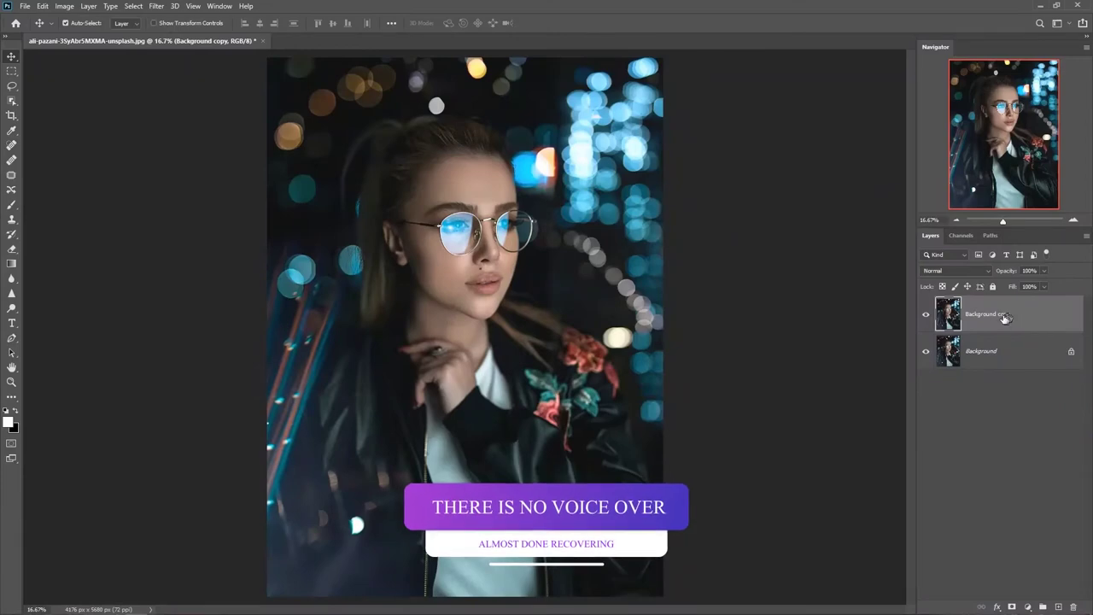
# Convert the Background copy layer into a smart object so filters stay editable
pyautogui.rightClick(1004, 322)
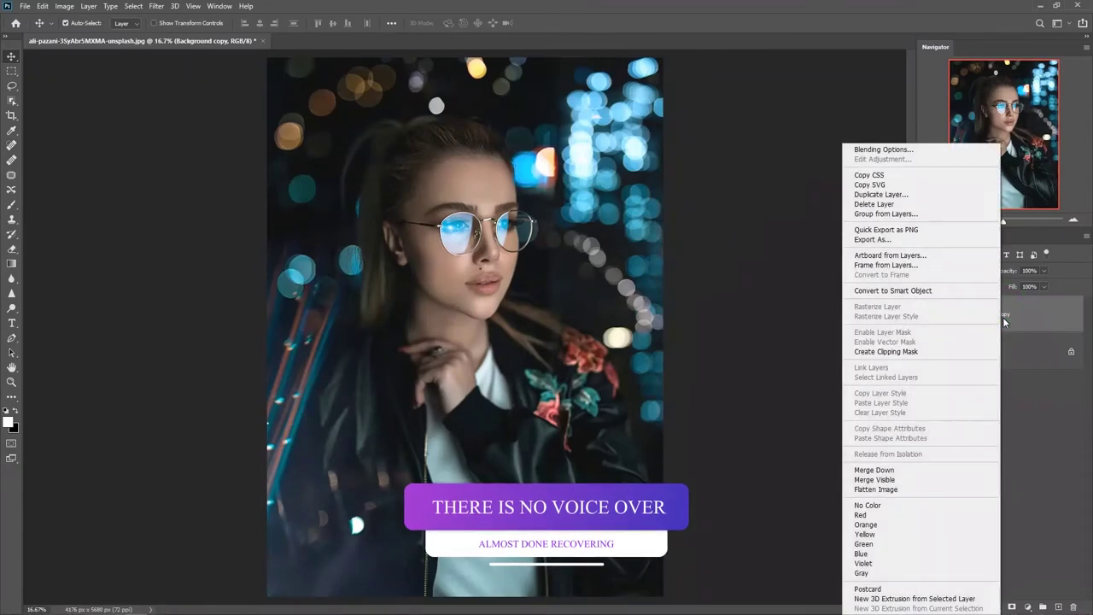
pyautogui.click(893, 290)
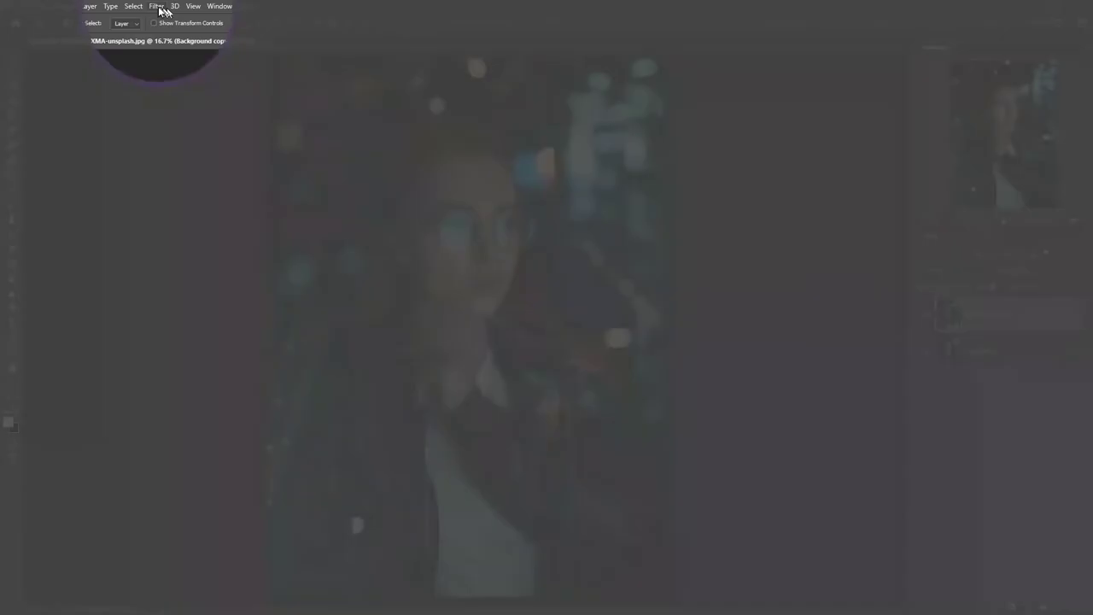
pyautogui.click(156, 6)
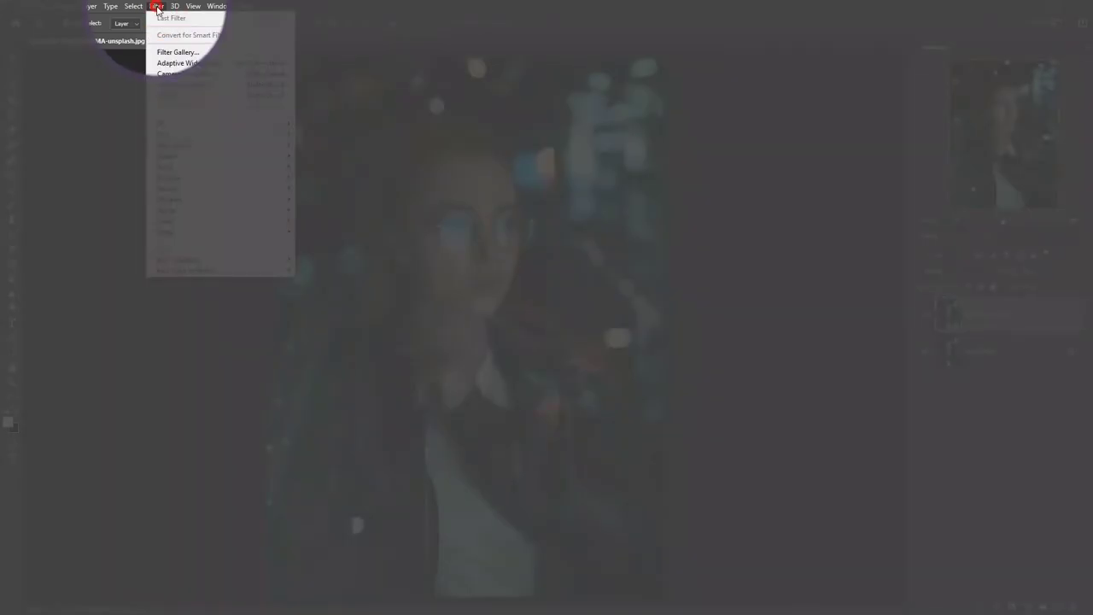
# Apply the Camera Raw Filter and raise Tint to about +35 for a magenta cast
pyautogui.click(183, 75)
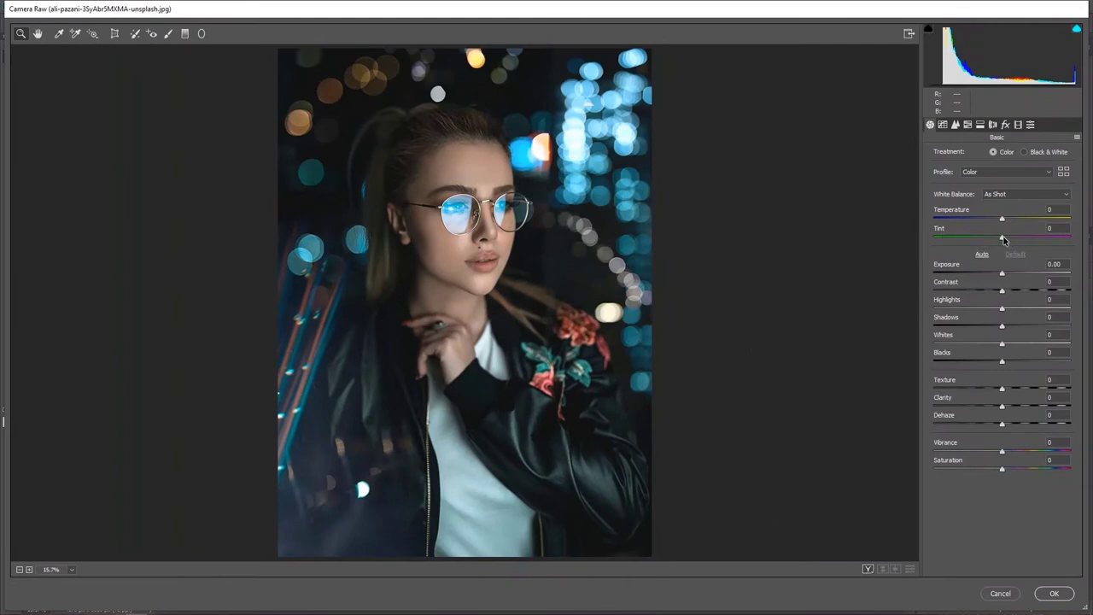
pyautogui.moveTo(1004, 236); pyautogui.dragTo(1017, 240)
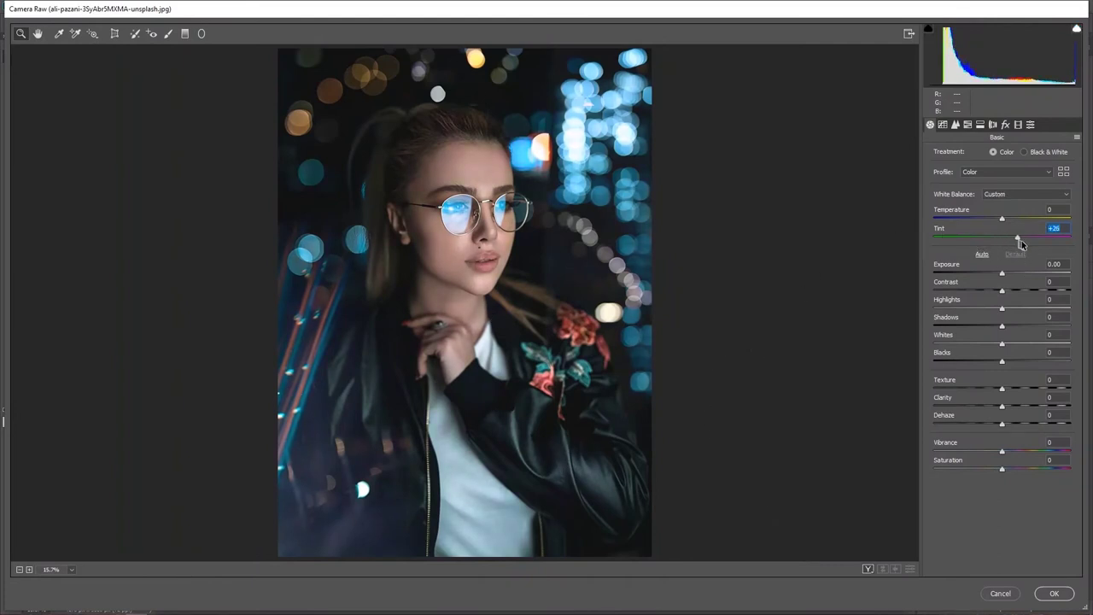
pyautogui.moveTo(1025, 244); pyautogui.dragTo(1028, 244)
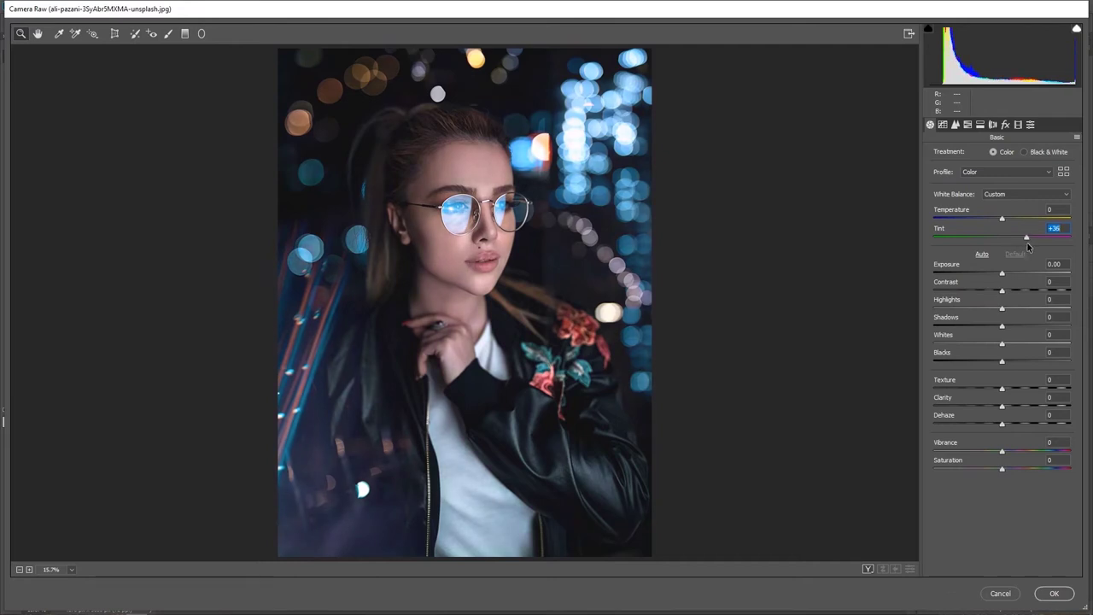
pyautogui.click(1027, 244)
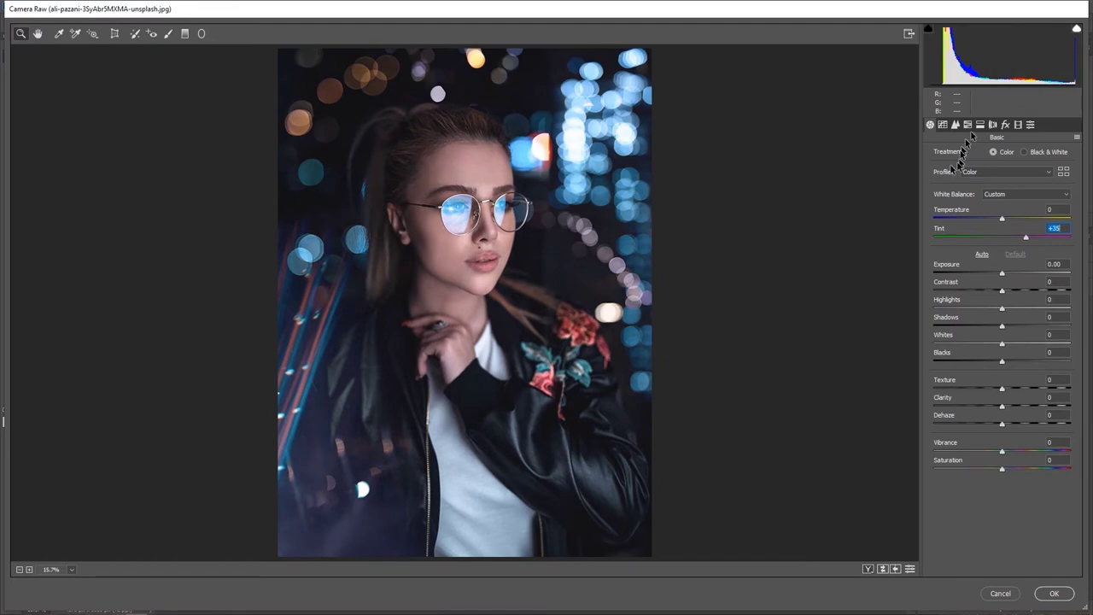
# In HSL Hue, shift Magentas strongly negative and Purples toward pink
pyautogui.click(968, 125)
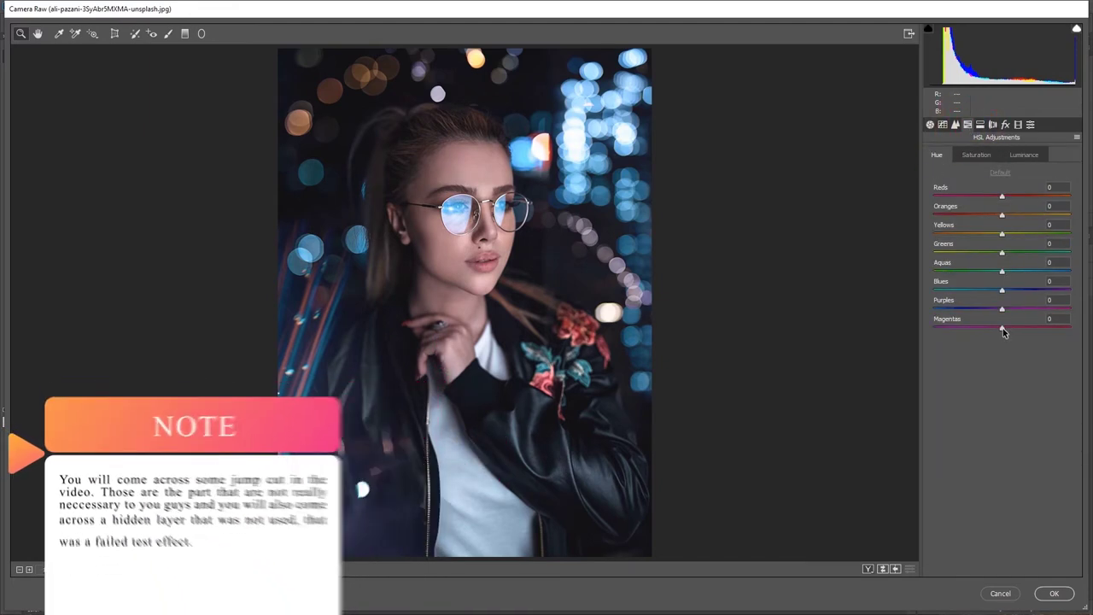
pyautogui.moveTo(1003, 329); pyautogui.dragTo(961, 332)
pyautogui.click(959, 330)
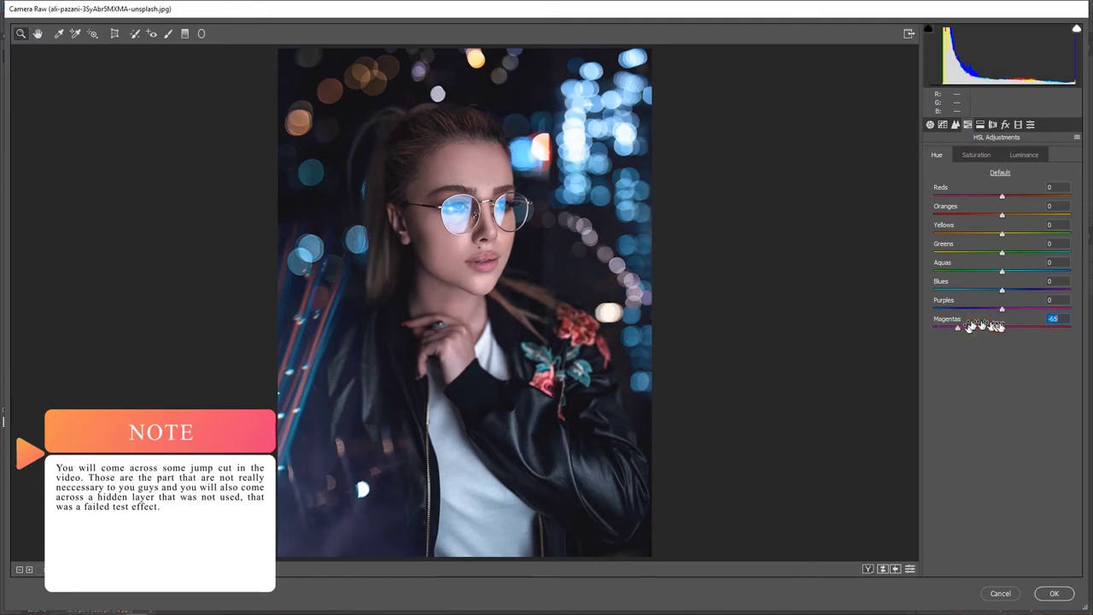
pyautogui.moveTo(1003, 309); pyautogui.dragTo(1024, 310)
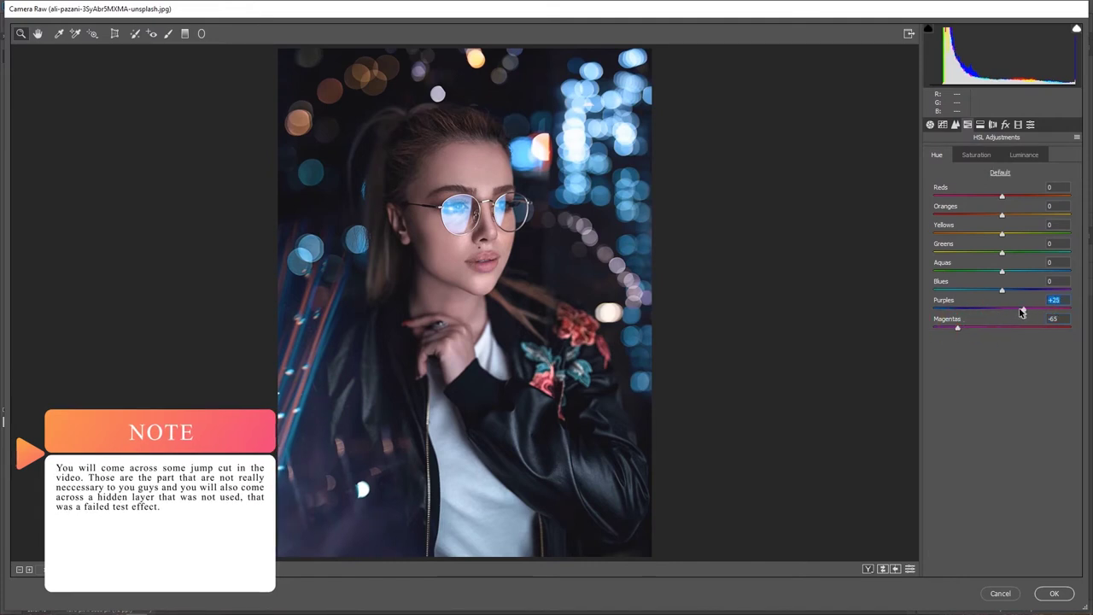
# Boost HSL saturation to Purples +72 and Magentas +76
pyautogui.click(976, 157)
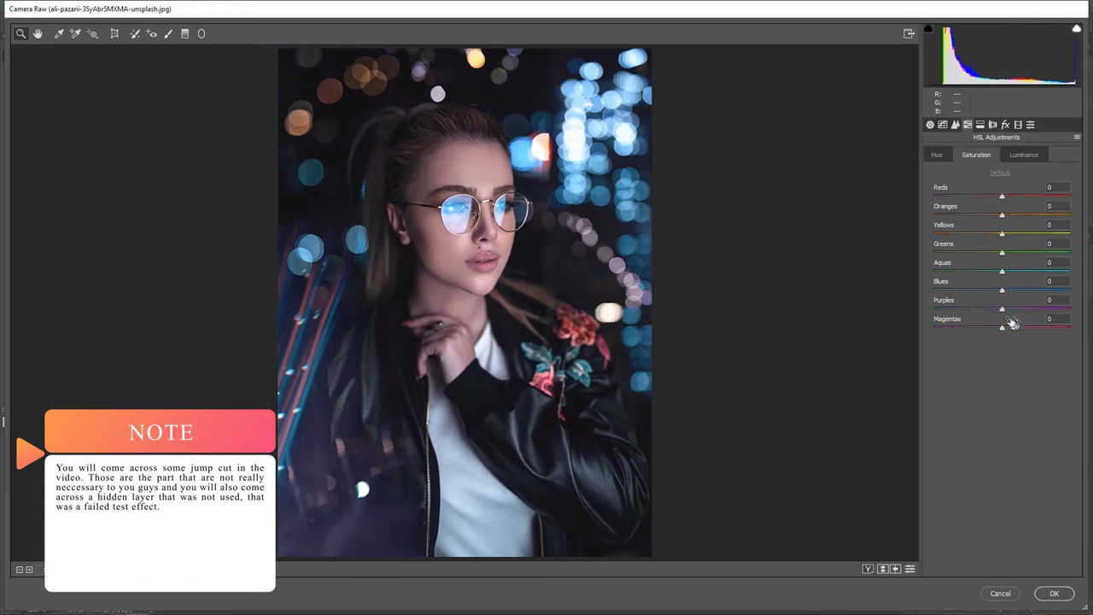
pyautogui.moveTo(1003, 309); pyautogui.dragTo(1044, 315)
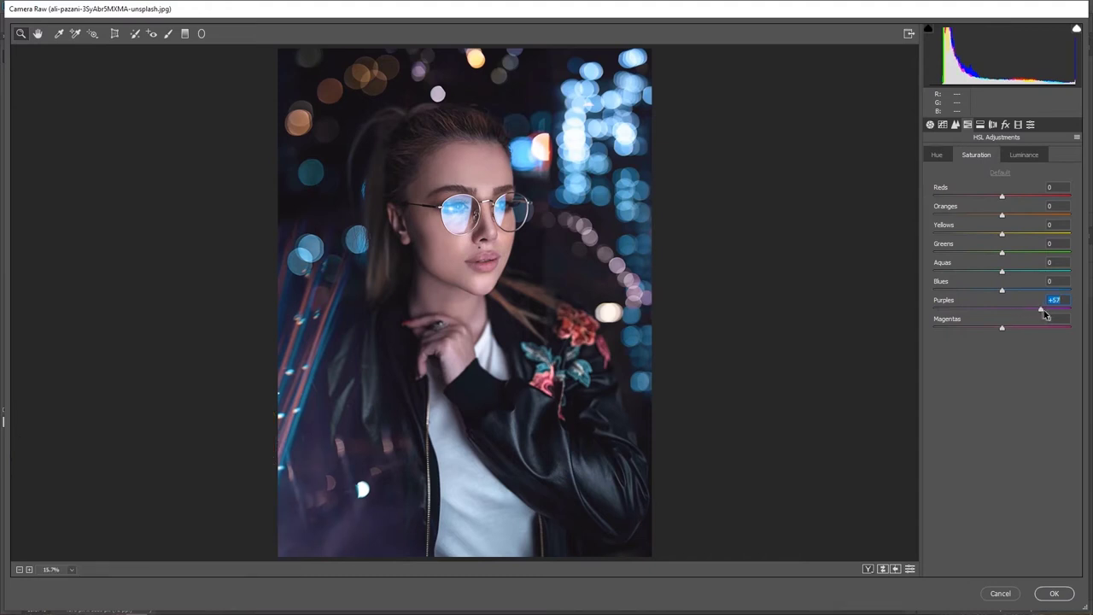
pyautogui.moveTo(1049, 316)
pyautogui.mouseDown()
pyautogui.moveTo(1027, 331)
pyautogui.moveTo(1055, 333)
pyautogui.mouseUp()
pyautogui.moveTo(1047, 310); pyautogui.dragTo(1051, 313)
# Refine hues to Magentas -82, Purples +55, Blues -48 and Aquas +17, turning bokeh cyan
pyautogui.click(940, 155)
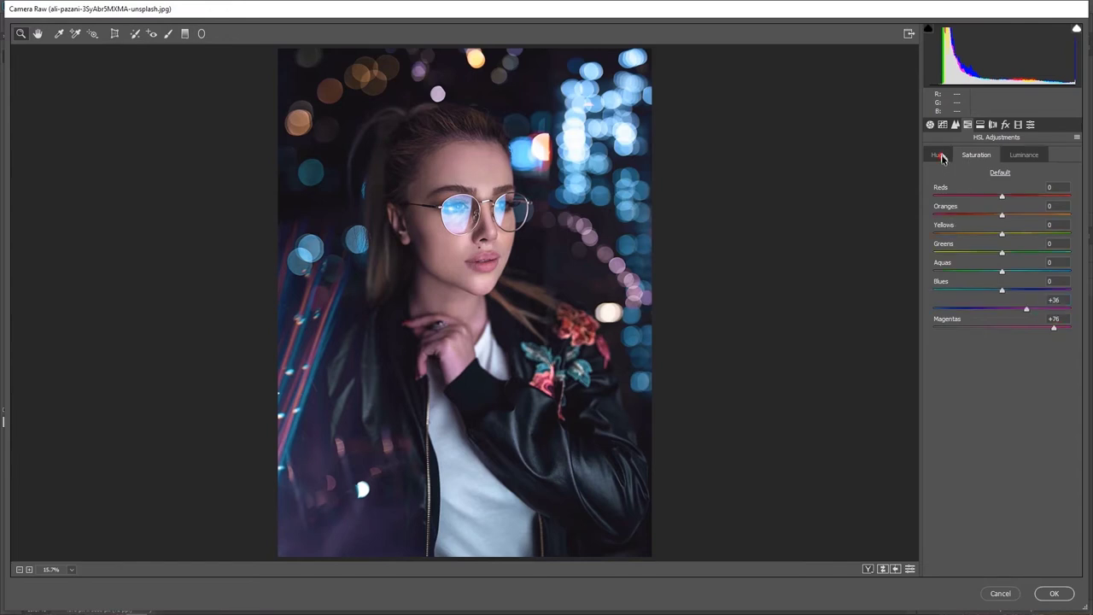
pyautogui.moveTo(1027, 313); pyautogui.dragTo(1035, 316)
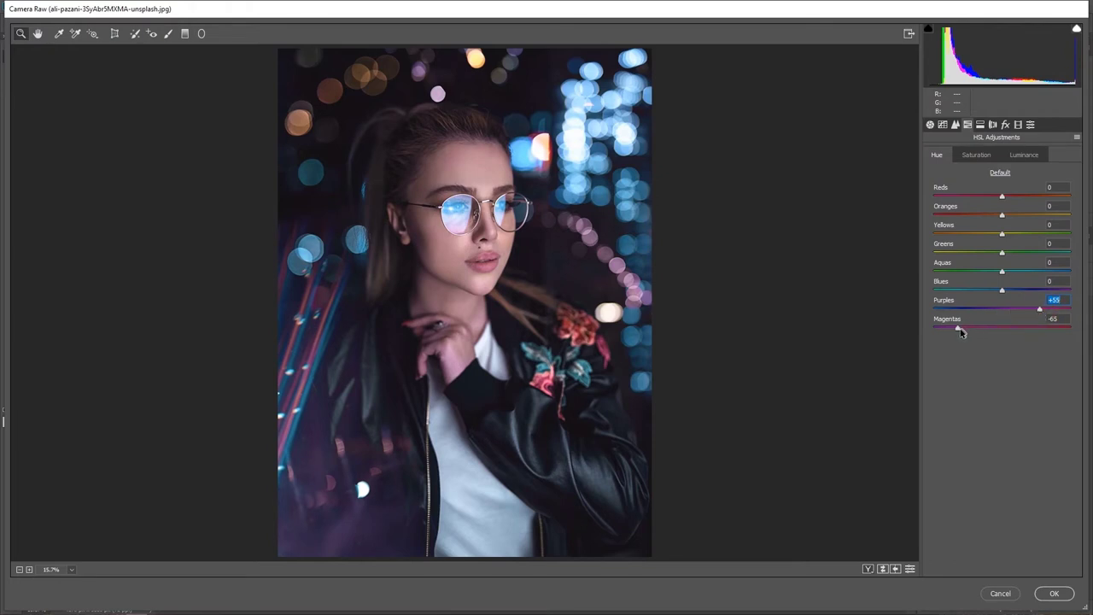
pyautogui.moveTo(959, 330); pyautogui.dragTo(946, 330)
pyautogui.moveTo(1001, 290); pyautogui.dragTo(970, 291)
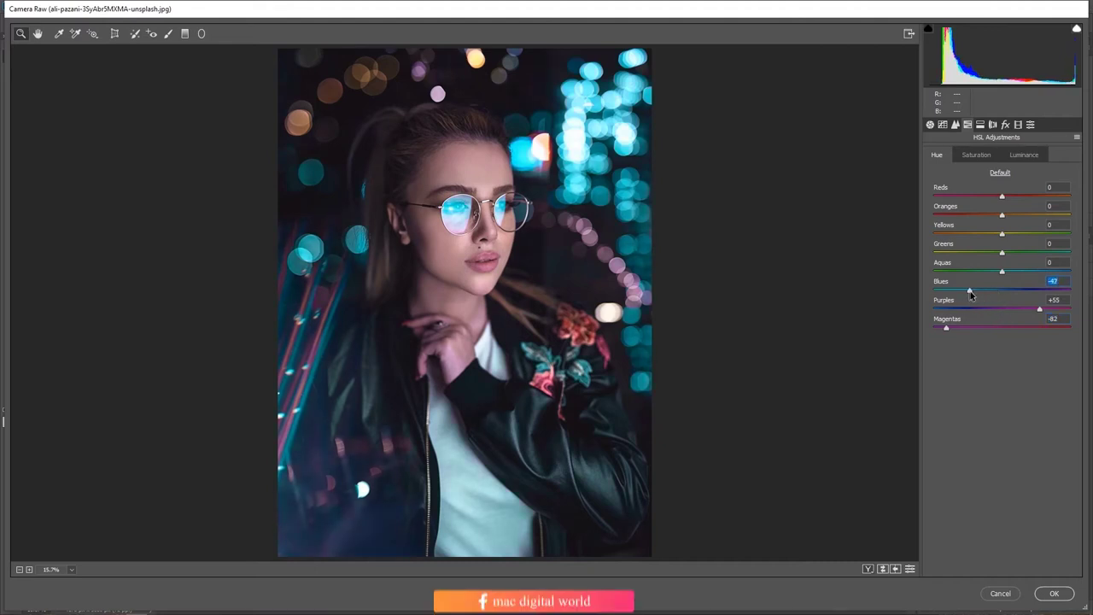
pyautogui.moveTo(971, 294); pyautogui.dragTo(1013, 273)
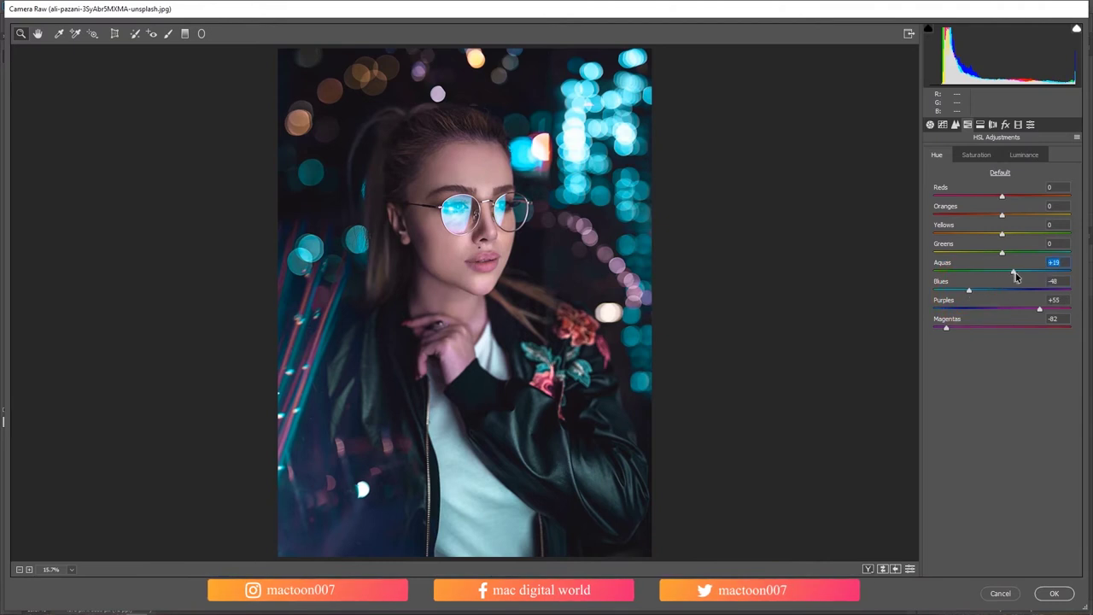
pyautogui.click(976, 157)
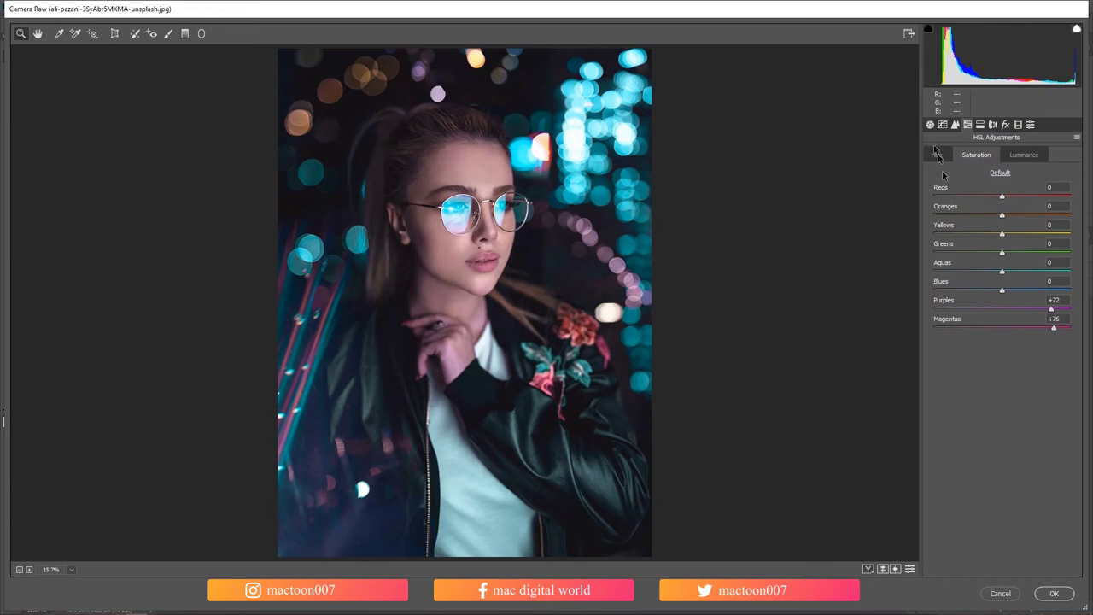
pyautogui.click(929, 125)
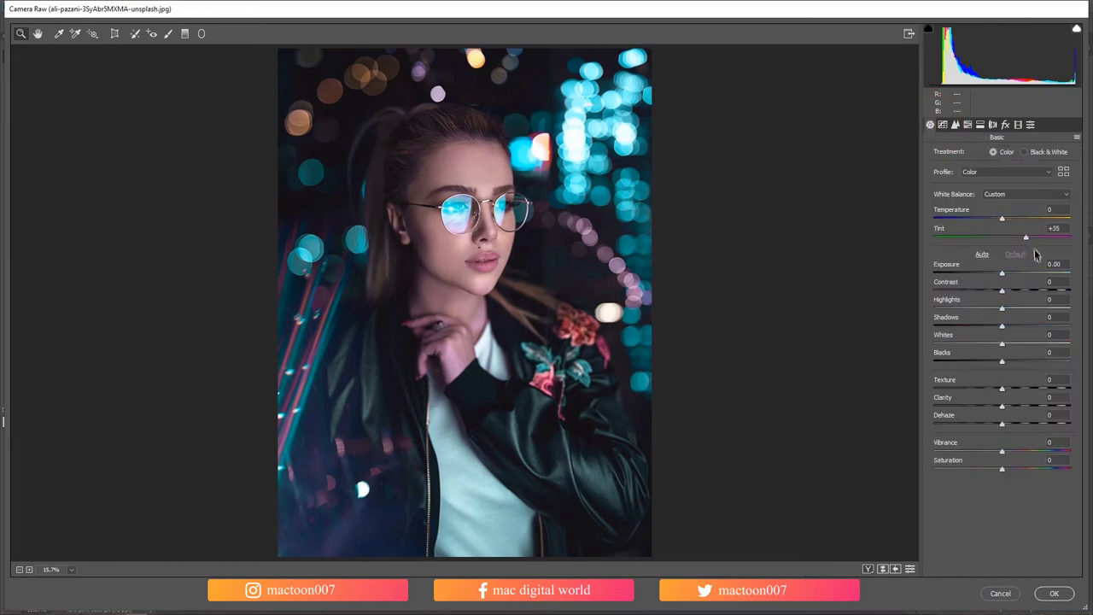
# Fine-tune Basic settings to Tint +48, Vibrance +11, Saturation +8 and Temperature about +3
pyautogui.moveTo(1032, 242); pyautogui.dragTo(1044, 243)
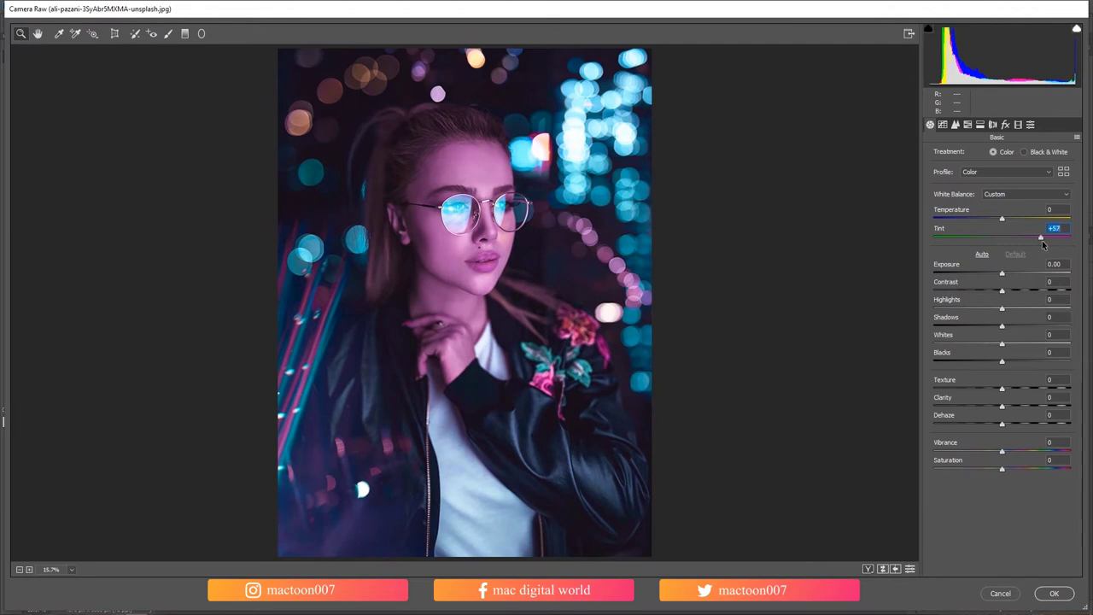
pyautogui.click(1041, 242)
pyautogui.moveTo(1001, 453)
pyautogui.mouseDown()
pyautogui.moveTo(1013, 454)
pyautogui.moveTo(1011, 469)
pyautogui.mouseUp()
pyautogui.click(1006, 470)
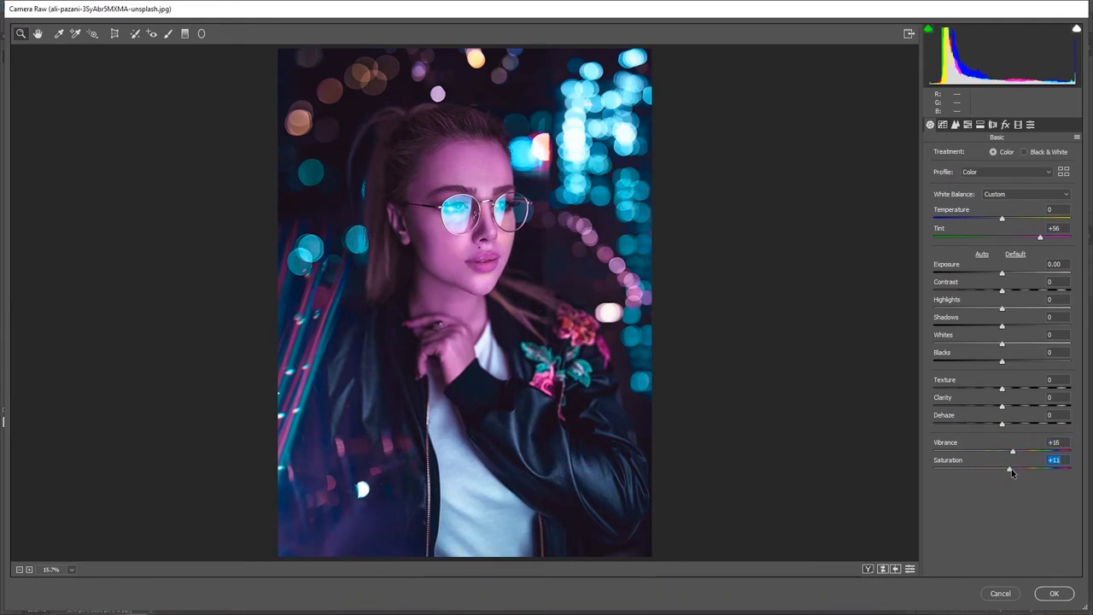
pyautogui.moveTo(1040, 237); pyautogui.dragTo(1035, 239)
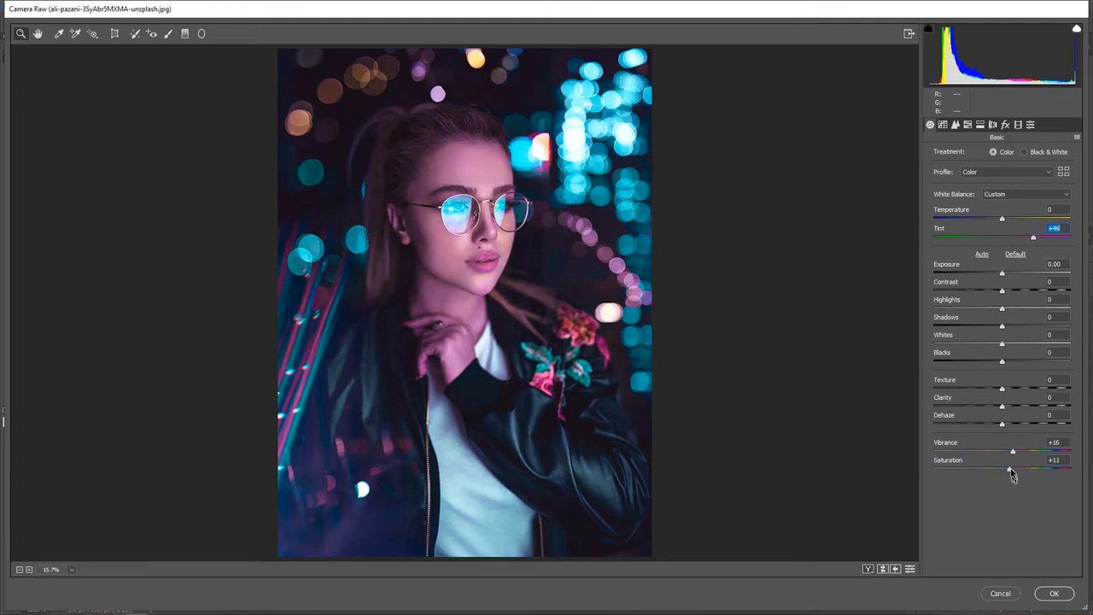
pyautogui.moveTo(1010, 473); pyautogui.dragTo(1004, 471)
pyautogui.moveTo(1014, 453); pyautogui.dragTo(1012, 455)
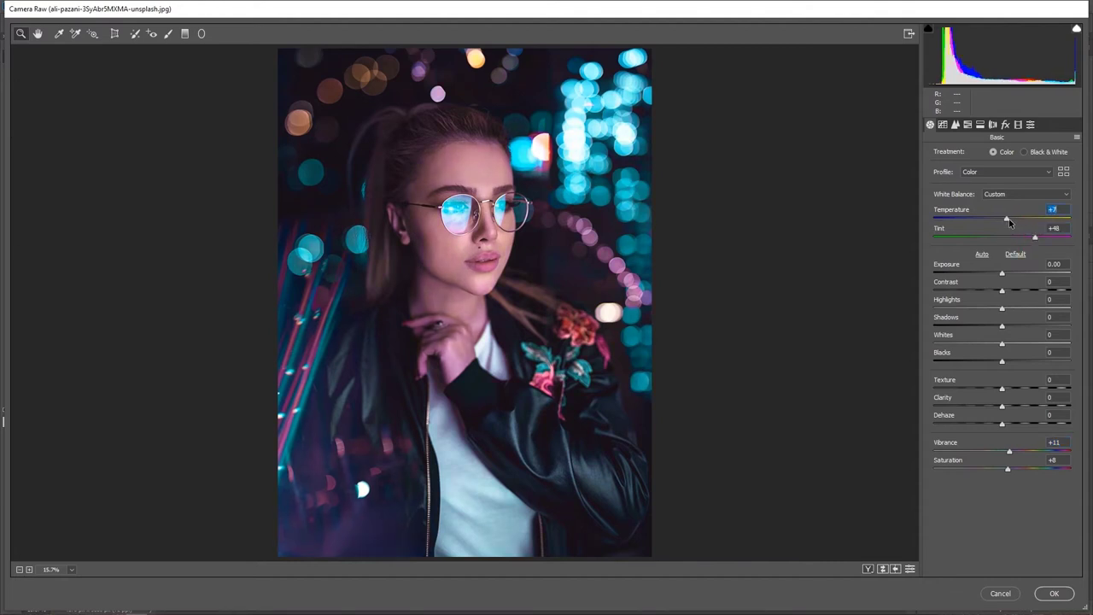
pyautogui.click(1008, 219)
pyautogui.moveTo(1007, 220); pyautogui.dragTo(1003, 219)
# Set Calibration Shadows Tint +46 and Red Primary Hue +7, Saturation +19
pyautogui.click(1006, 124)
pyautogui.click(1018, 124)
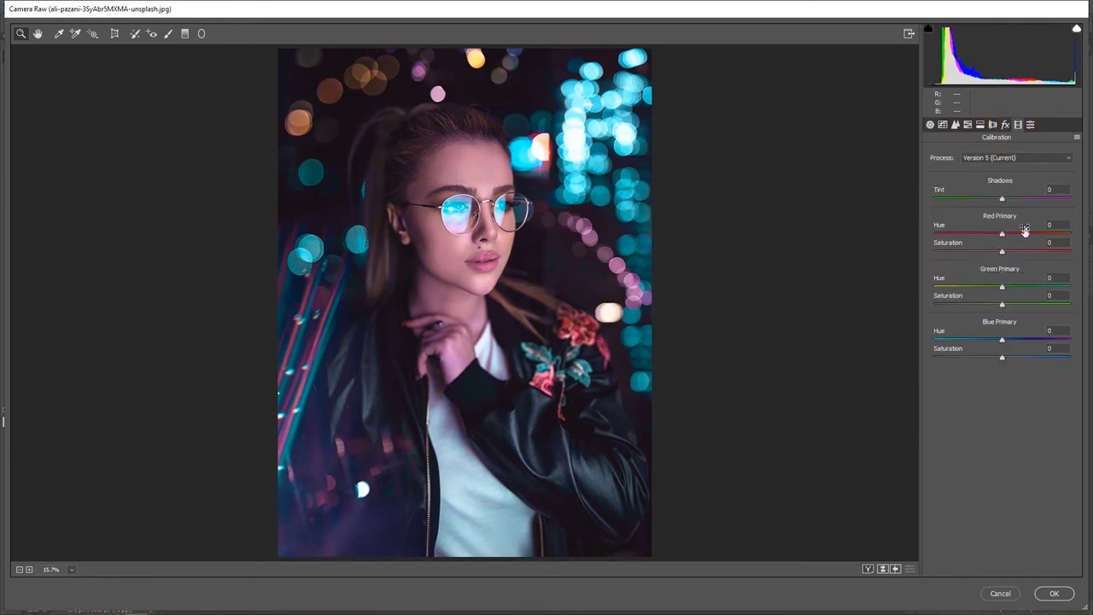
pyautogui.moveTo(1005, 200); pyautogui.dragTo(1037, 200)
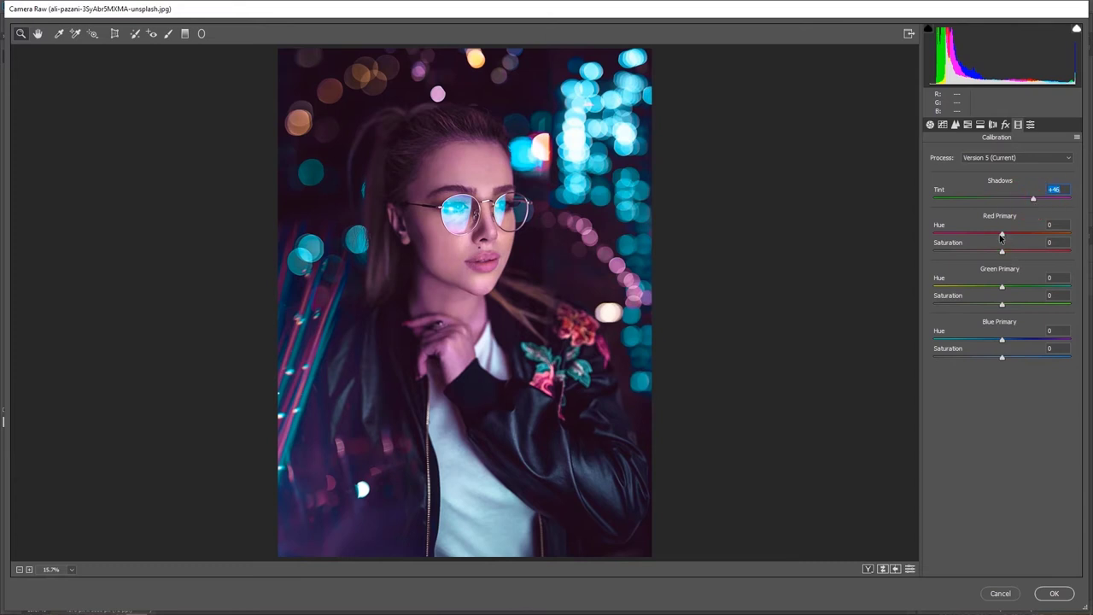
pyautogui.moveTo(1003, 236)
pyautogui.mouseDown()
pyautogui.moveTo(988, 237)
pyautogui.moveTo(999, 237)
pyautogui.mouseUp()
pyautogui.moveTo(1003, 251); pyautogui.dragTo(1019, 253)
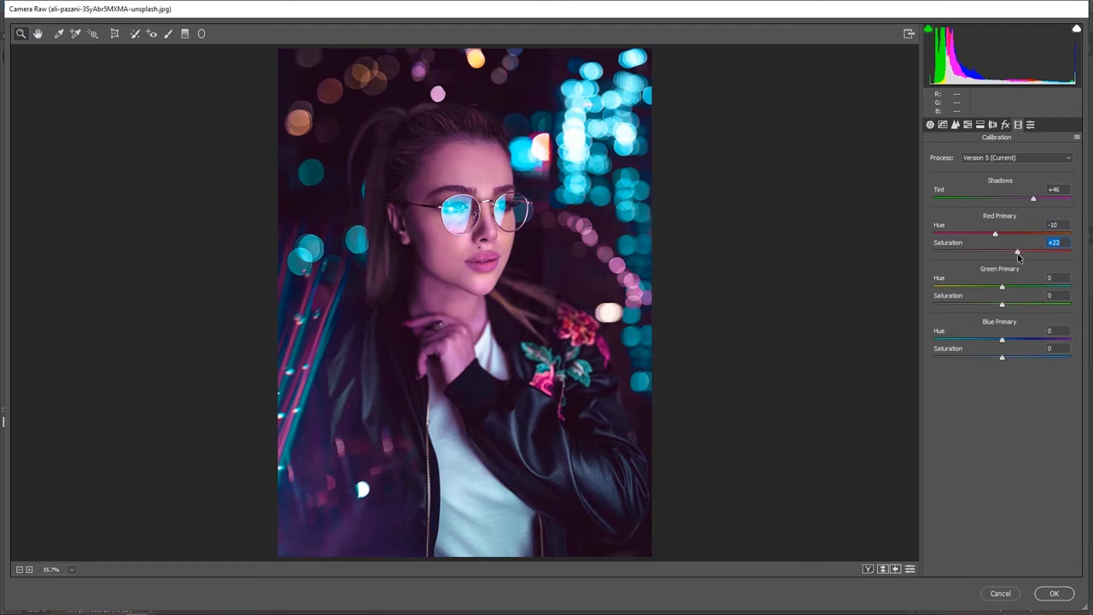
pyautogui.moveTo(1019, 253); pyautogui.dragTo(1023, 253)
pyautogui.moveTo(995, 238); pyautogui.dragTo(1007, 240)
pyautogui.moveTo(1020, 255); pyautogui.dragTo(1013, 253)
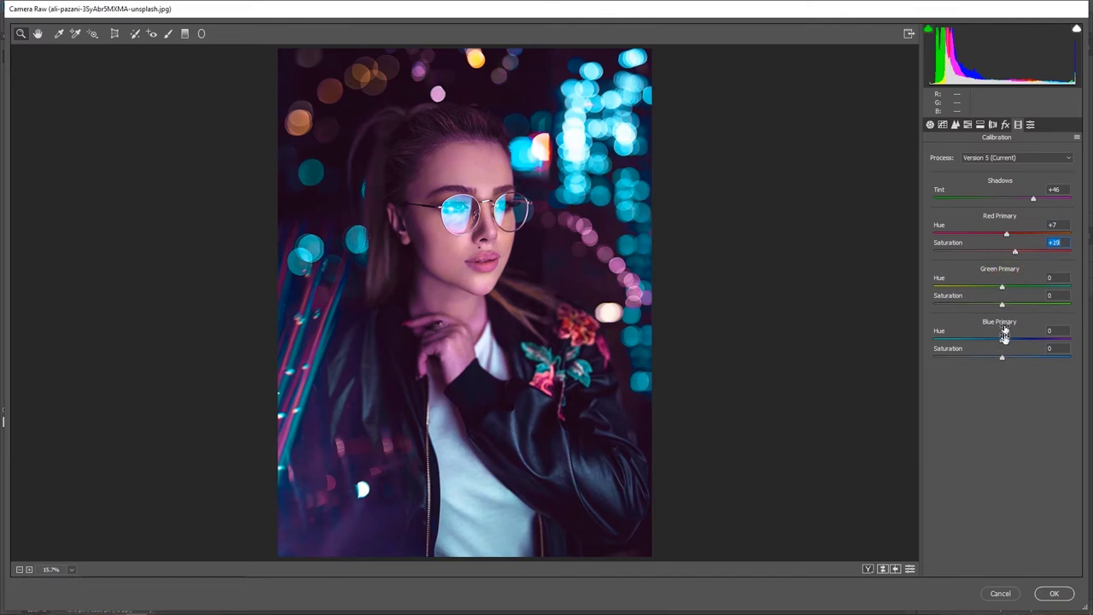
# Set Blue Primary Hue -18 and Saturation +3, then show before/after side by side
pyautogui.moveTo(1003, 337); pyautogui.dragTo(991, 342)
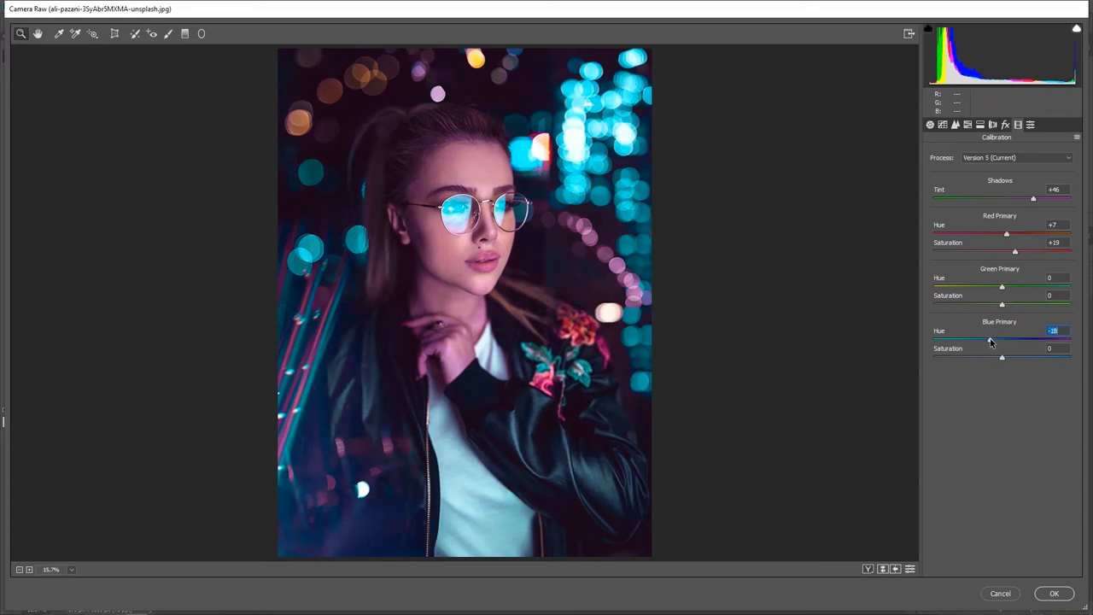
pyautogui.moveTo(1004, 359)
pyautogui.mouseDown()
pyautogui.moveTo(1015, 359)
pyautogui.moveTo(1005, 359)
pyautogui.mouseUp()
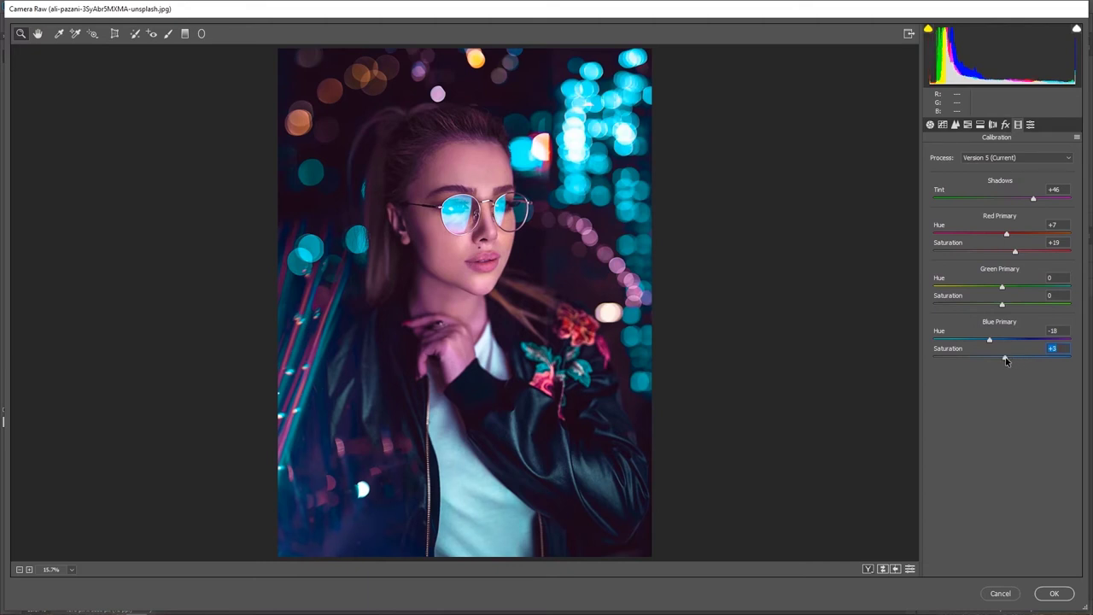
pyautogui.click(868, 570)
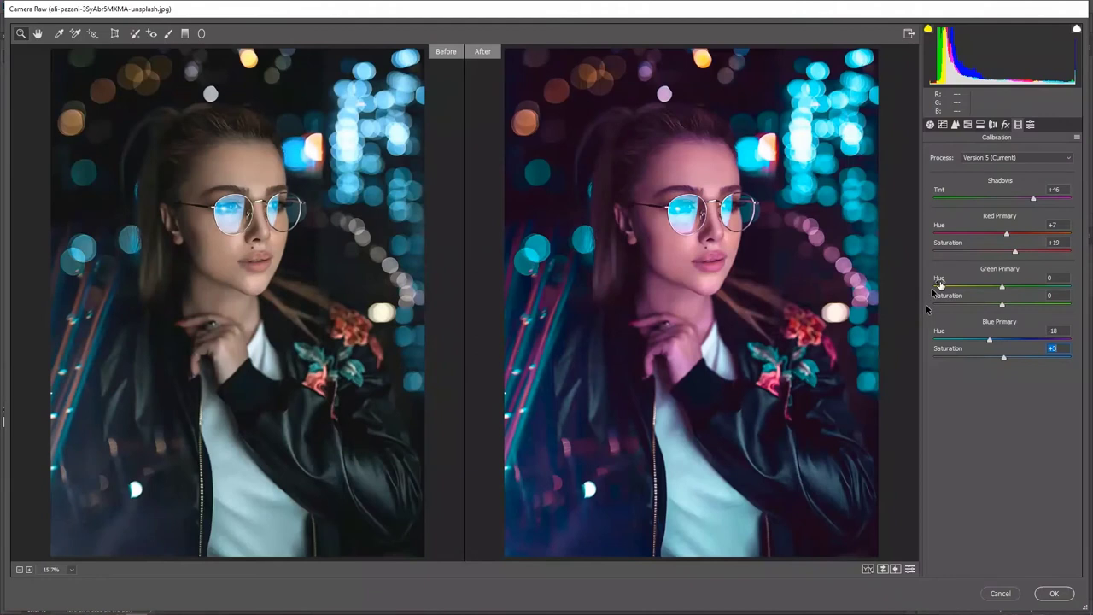
# Raise Calibration Shadows Tint to +65 and the Basic Tint to +53
pyautogui.moveTo(1033, 199); pyautogui.dragTo(1046, 199)
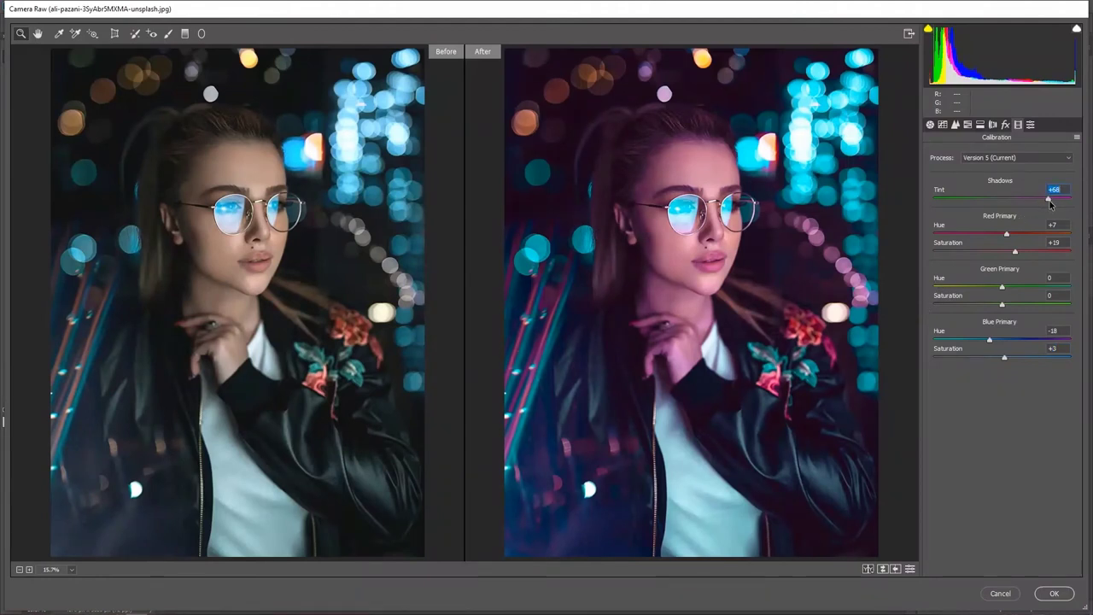
pyautogui.moveTo(1048, 203); pyautogui.dragTo(1047, 203)
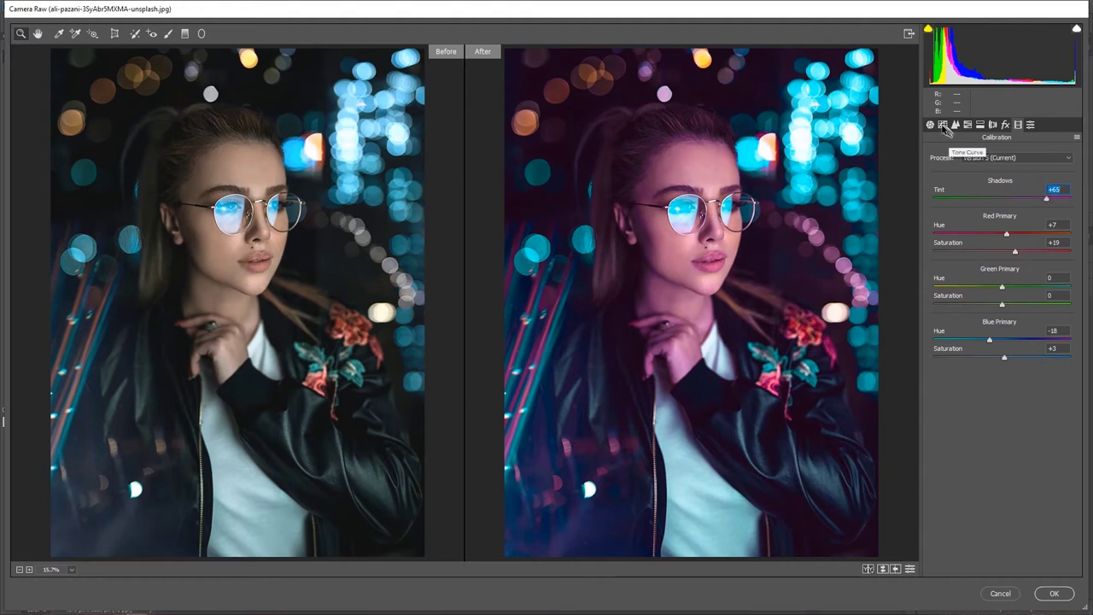
pyautogui.click(930, 125)
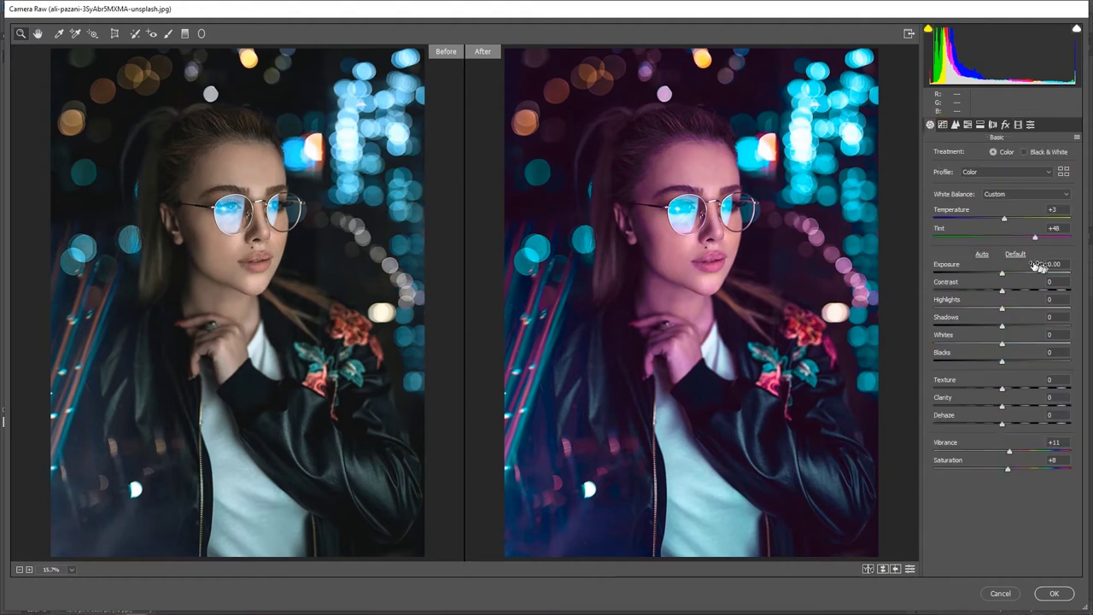
pyautogui.moveTo(1036, 242); pyautogui.dragTo(1054, 242)
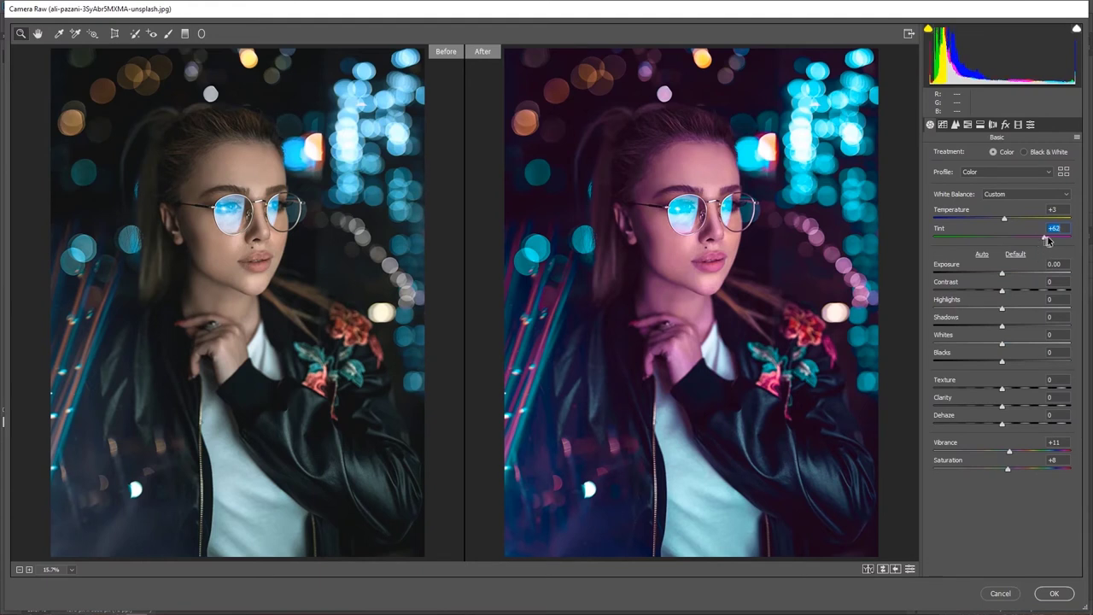
pyautogui.moveTo(1056, 243); pyautogui.dragTo(1040, 240)
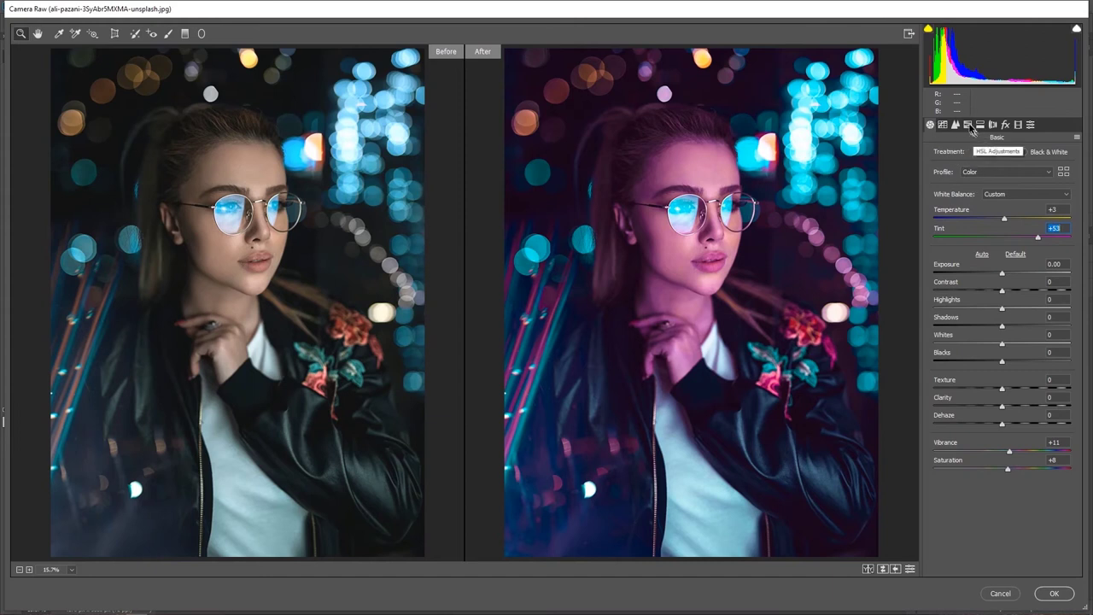
pyautogui.click(968, 125)
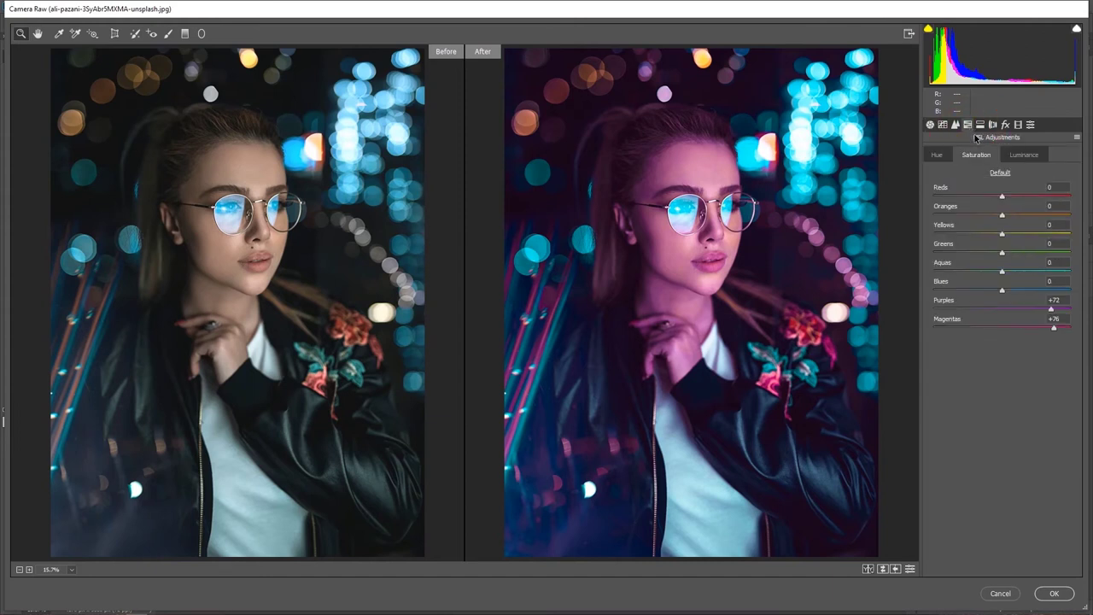
# Split-tone the shadows to Hue 296 with Saturation 30
pyautogui.click(980, 125)
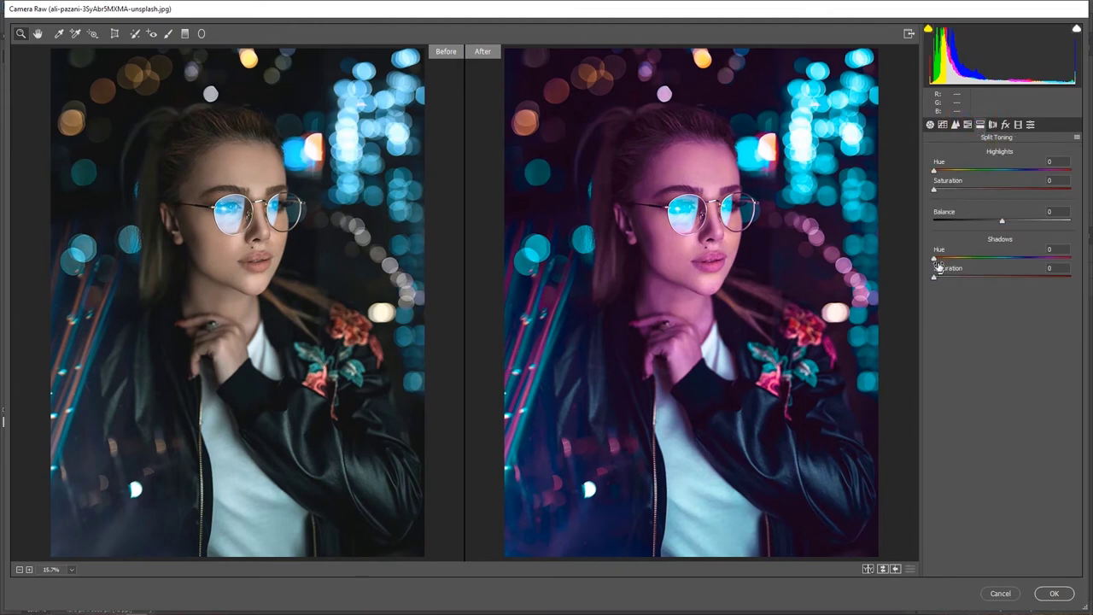
pyautogui.moveTo(936, 261); pyautogui.dragTo(1046, 258)
pyautogui.moveTo(935, 279); pyautogui.dragTo(959, 282)
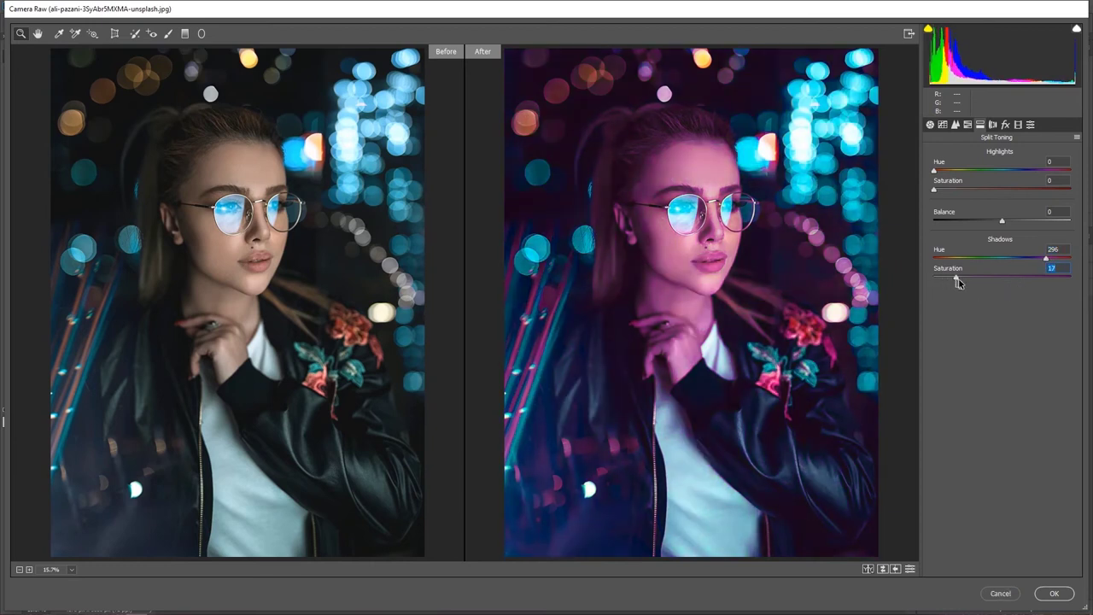
pyautogui.moveTo(971, 282); pyautogui.dragTo(980, 284)
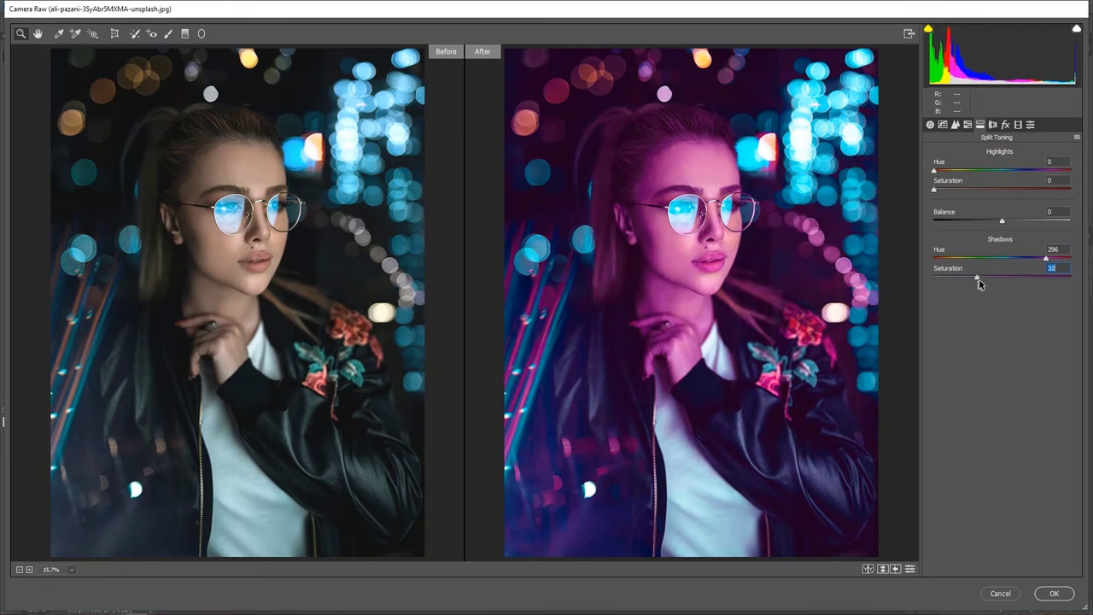
pyautogui.moveTo(978, 283); pyautogui.dragTo(976, 280)
pyautogui.click(976, 278)
# Split-tone the highlights to Hue 185 with Saturation 18
pyautogui.press('alt')
pyautogui.moveTo(936, 174); pyautogui.dragTo(968, 172)
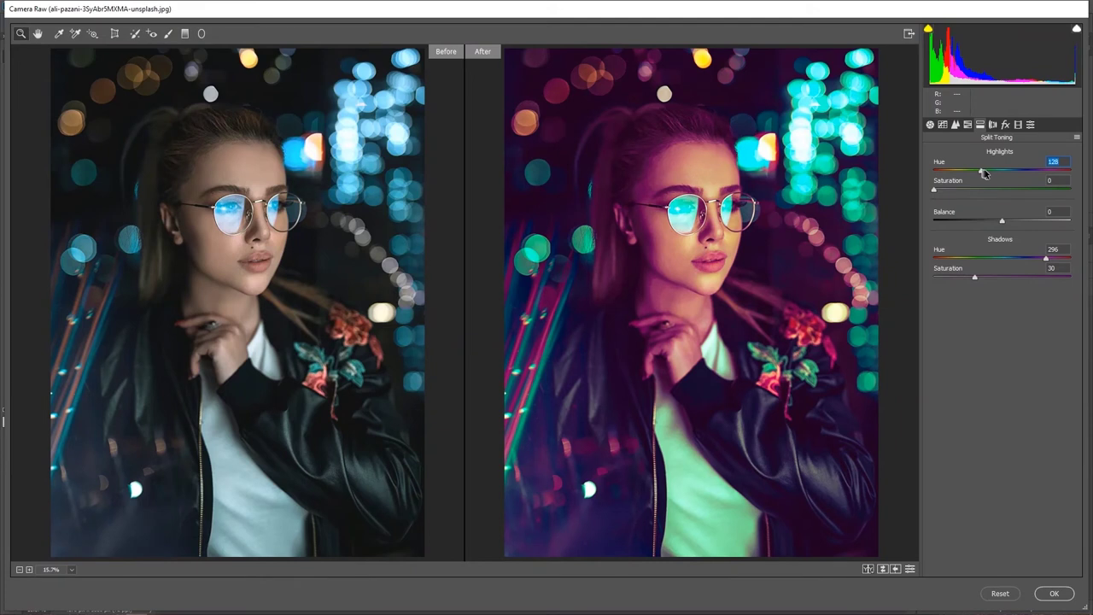
pyautogui.moveTo(984, 174)
pyautogui.mouseDown()
pyautogui.moveTo(1029, 174)
pyautogui.moveTo(1007, 176)
pyautogui.mouseUp()
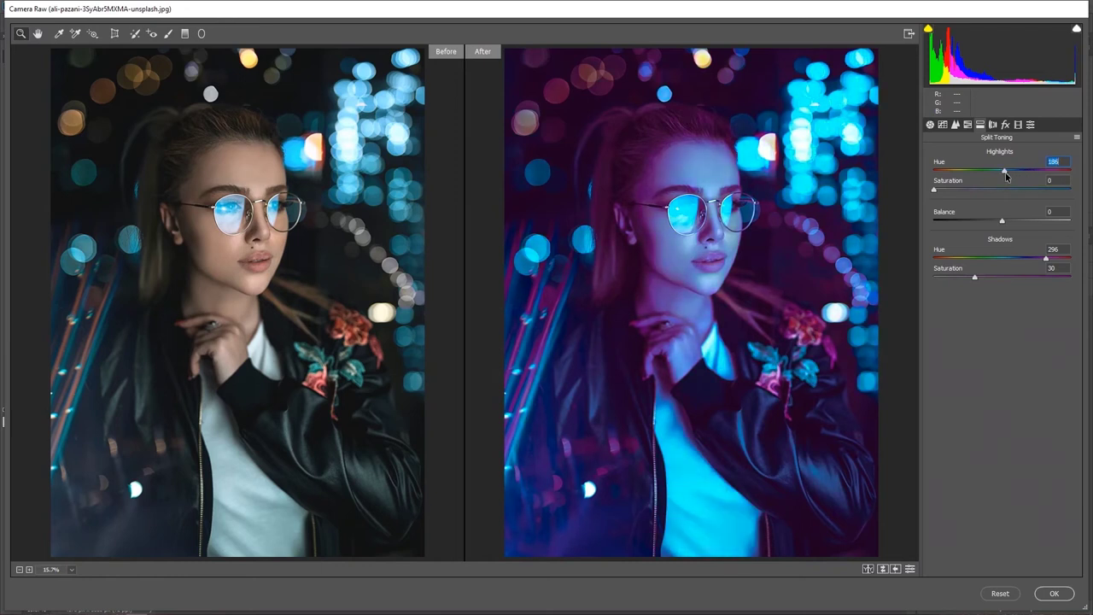
pyautogui.moveTo(1006, 177); pyautogui.dragTo(995, 177)
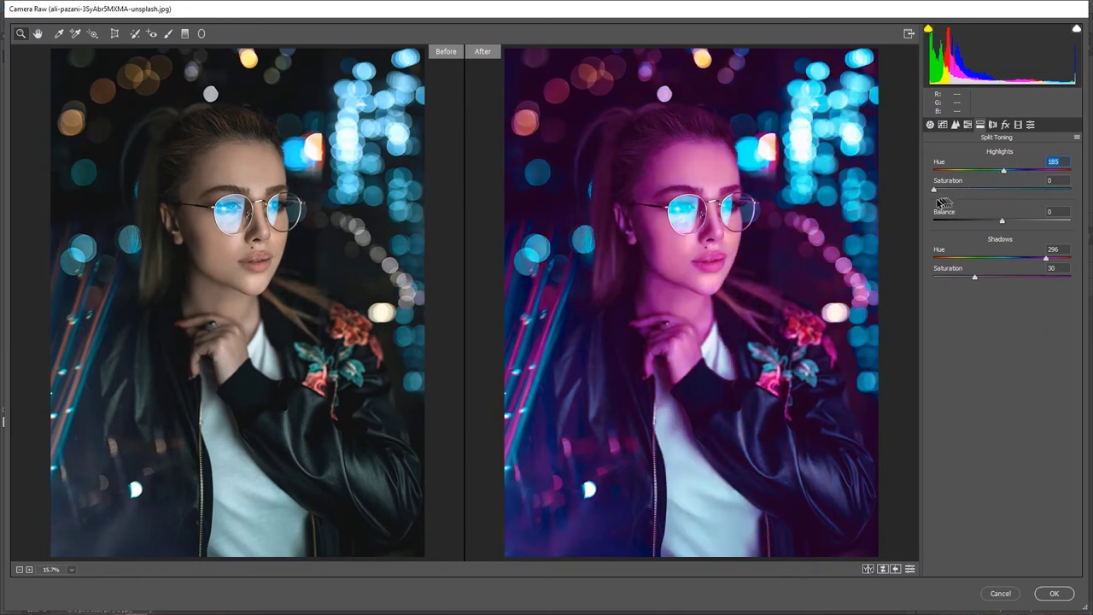
pyautogui.moveTo(934, 191); pyautogui.dragTo(967, 191)
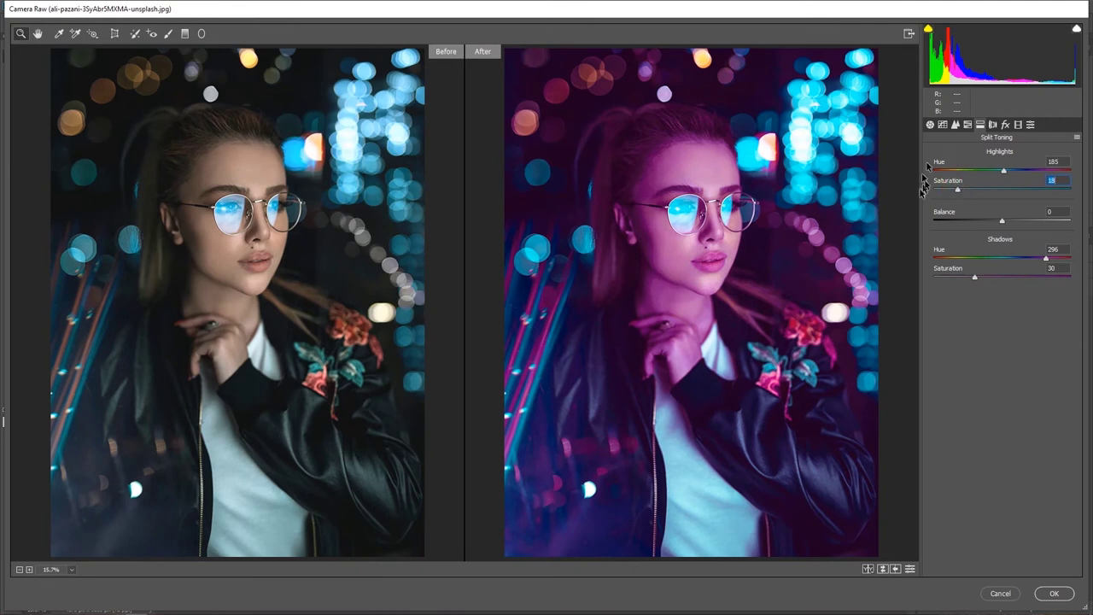
pyautogui.click(930, 124)
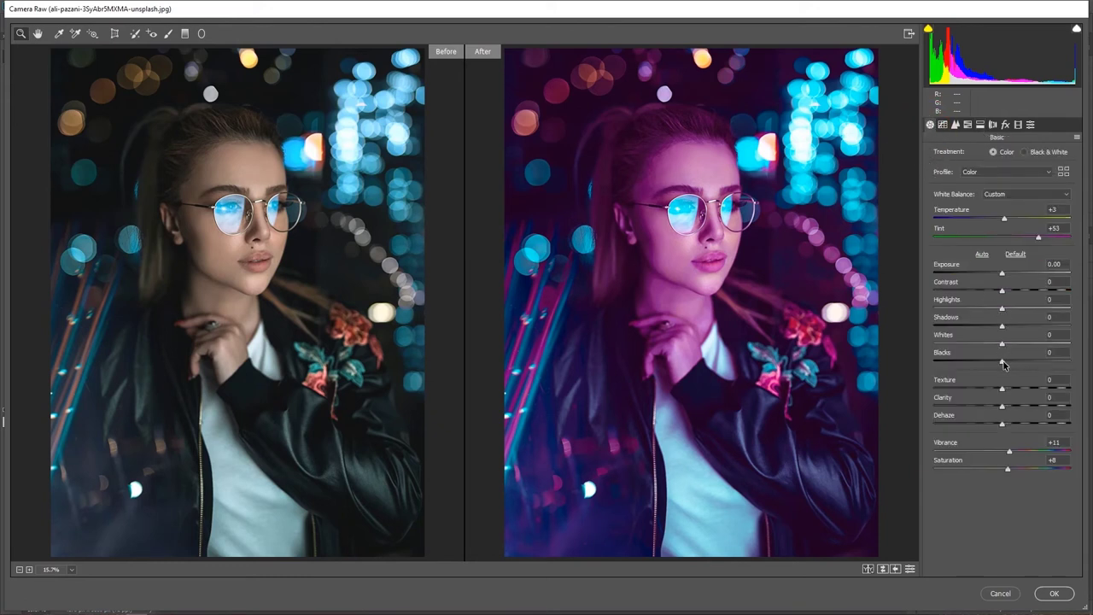
# Set Blacks -18, Contrast -15, Vibrance +24 and Saturation +12 in the Basic panel
pyautogui.moveTo(995, 367); pyautogui.dragTo(991, 363)
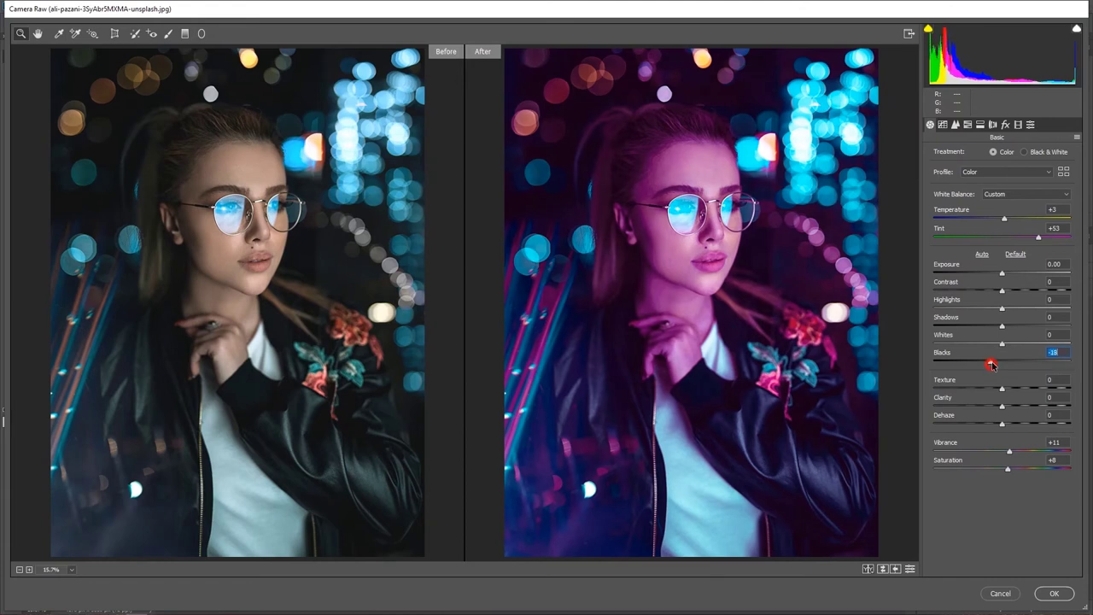
pyautogui.moveTo(1002, 294); pyautogui.dragTo(991, 294)
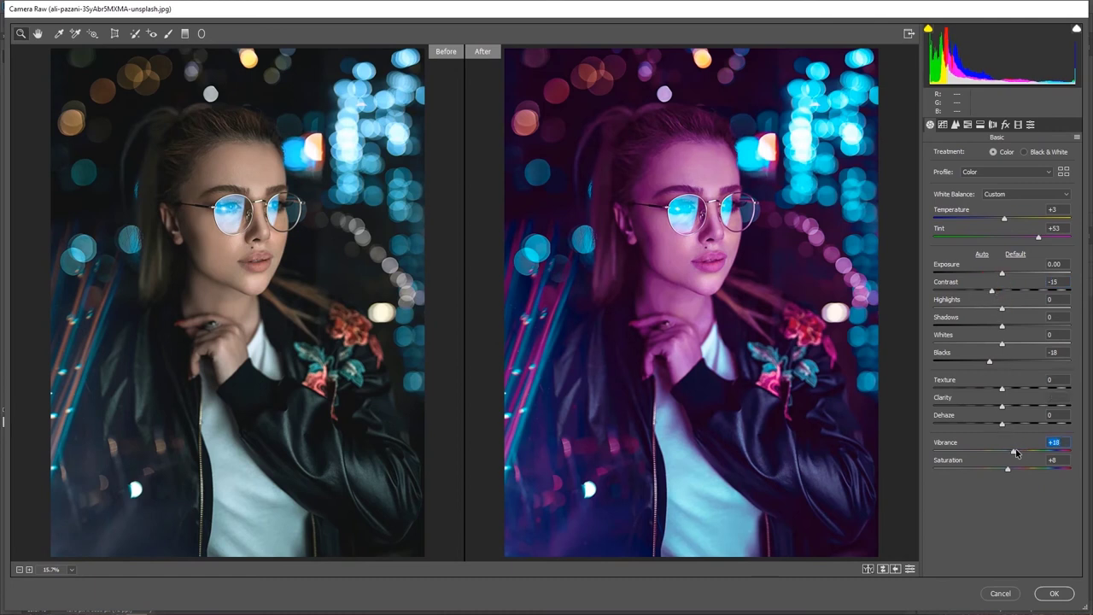
pyautogui.moveTo(1018, 453); pyautogui.dragTo(1020, 452)
pyautogui.moveTo(1010, 469); pyautogui.dragTo(1011, 470)
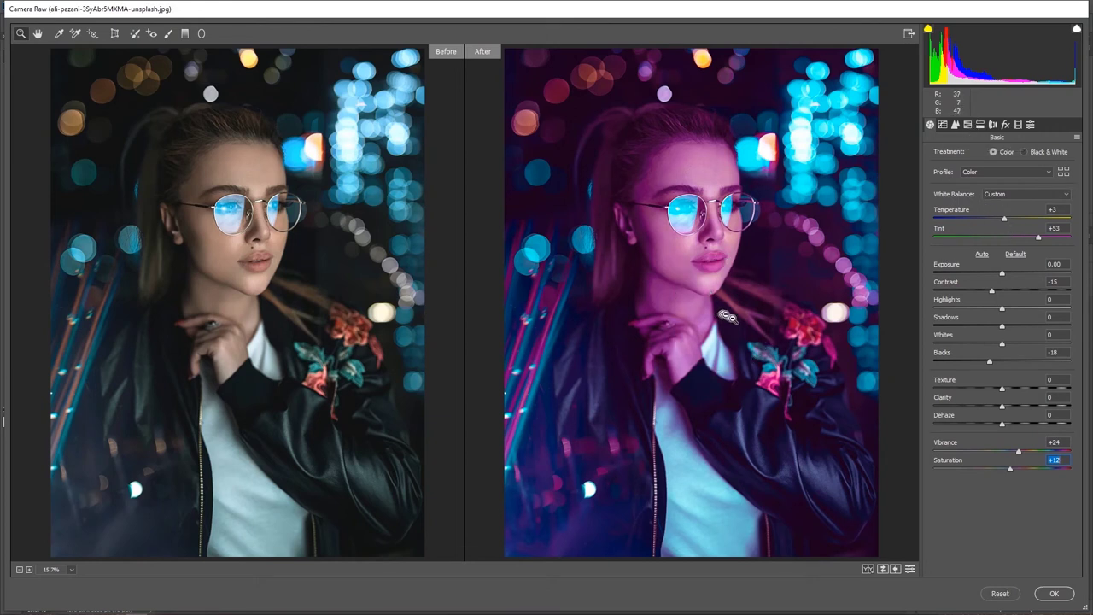
pyautogui.keyDown('alt'); pyautogui.click(741, 330); pyautogui.keyUp('alt')
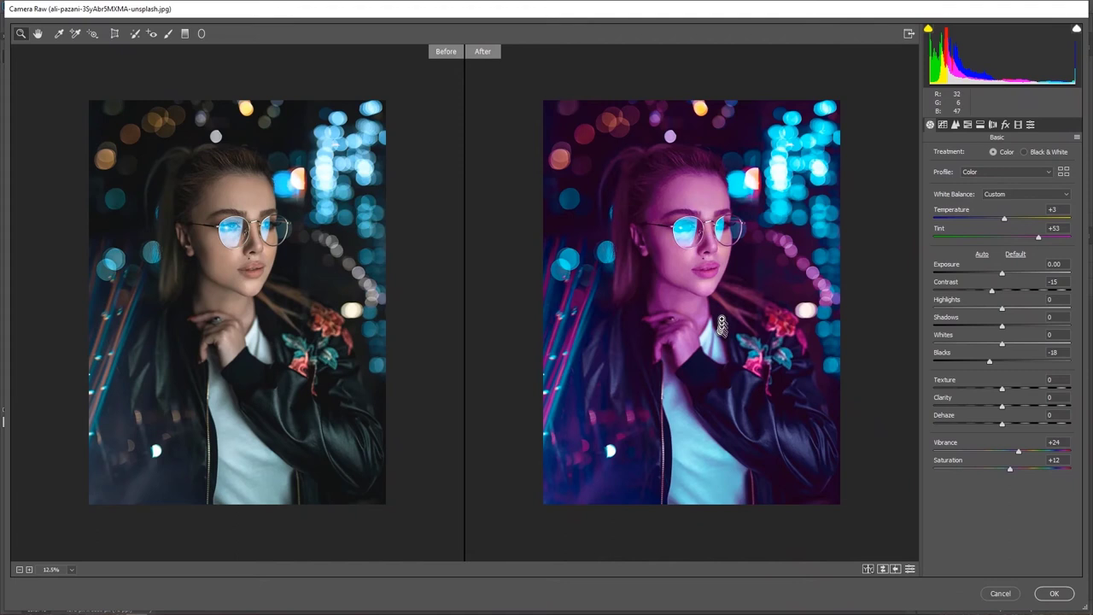
# Apply the Camera Raw grade to Background copy and collapse its smart filters
pyautogui.click(1054, 593)
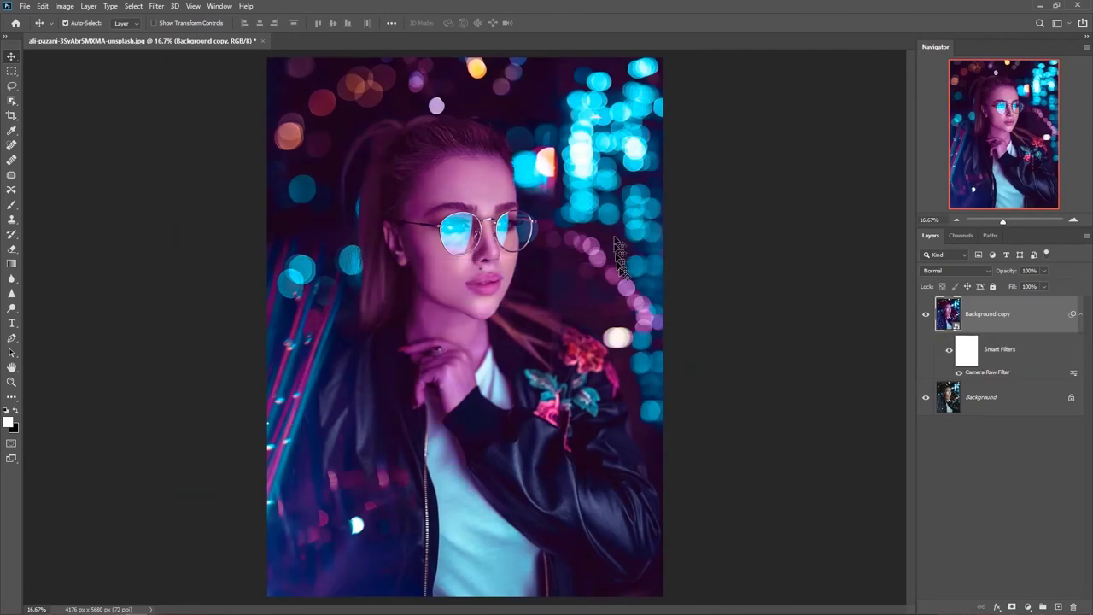
pyautogui.click(1079, 315)
pyautogui.press('b')
pyautogui.hotkey('ctrl', '+')
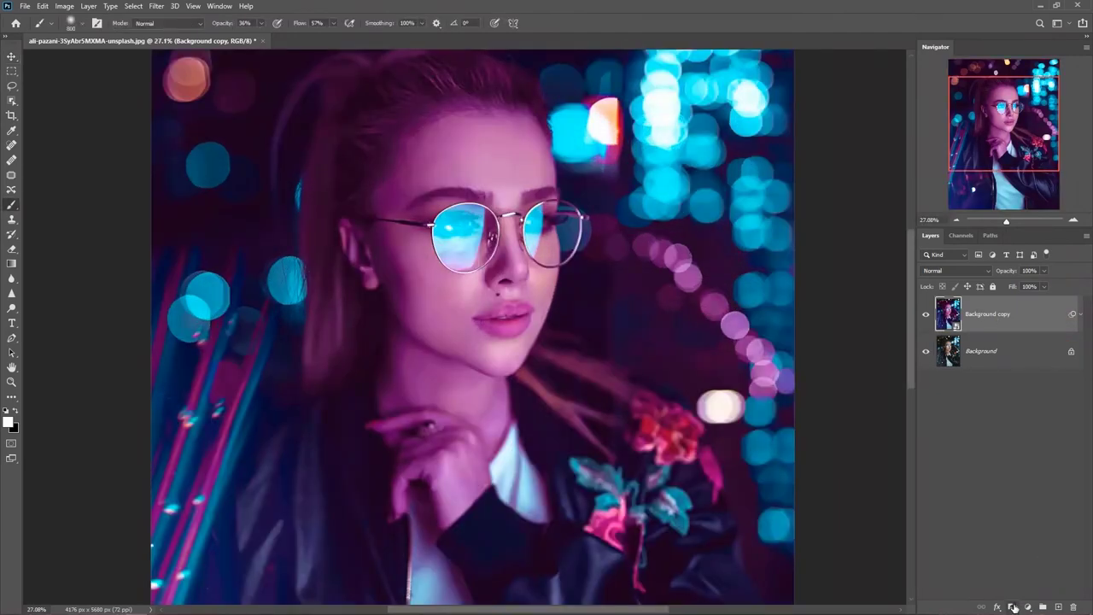
# Add a layer mask to Background copy and set a soft 800 px black brush at 0% hardness
pyautogui.click(1013, 607)
pyautogui.press('x')
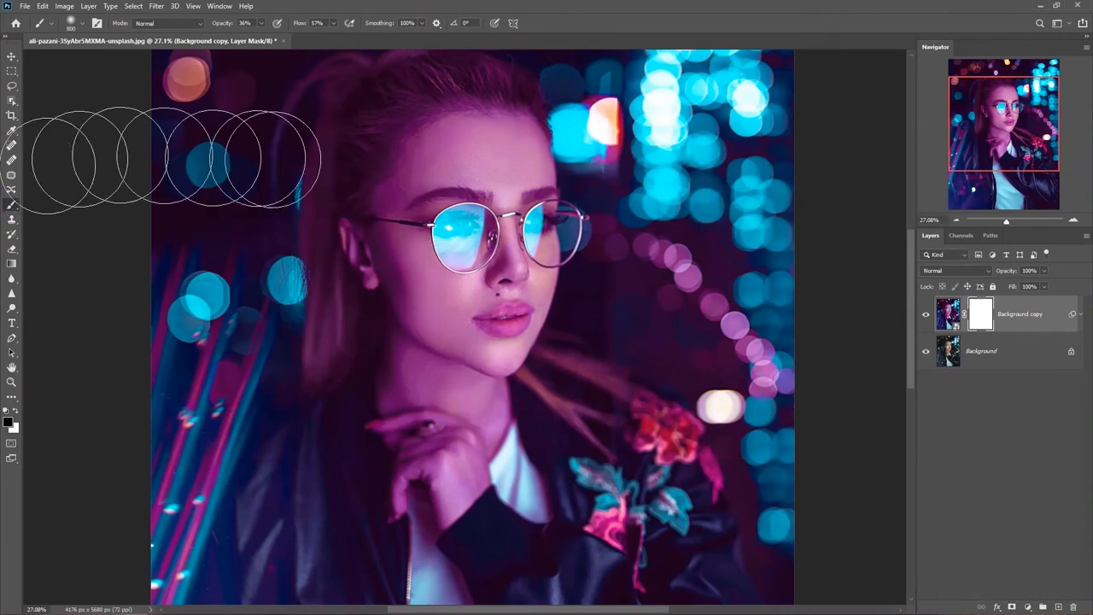
pyautogui.rightClick(494, 184)
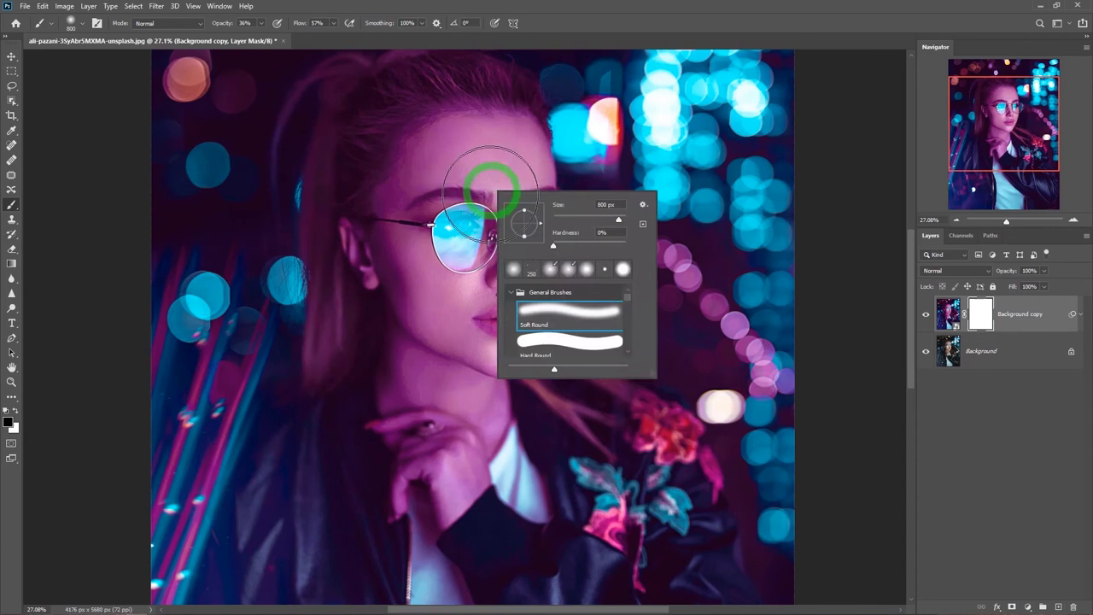
pyautogui.click(625, 26)
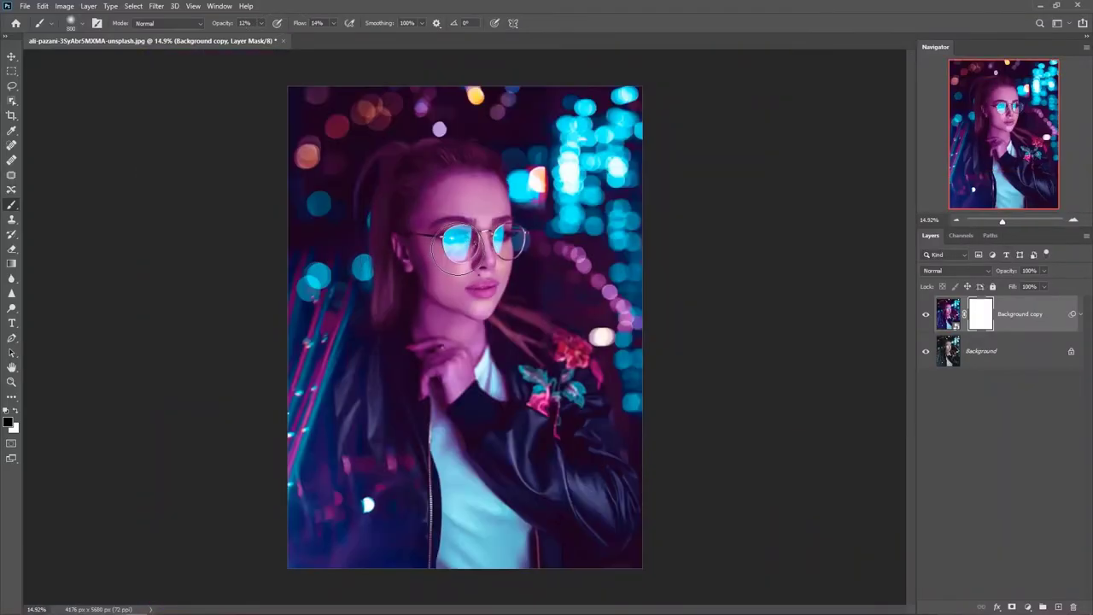
# Paint the mask at 12% opacity over the eye, hand, chin and forehead
pyautogui.moveTo(458, 250)
pyautogui.mouseDown()
pyautogui.moveTo(441, 236)
pyautogui.moveTo(470, 209)
pyautogui.mouseUp()
pyautogui.moveTo(445, 342)
pyautogui.mouseDown()
pyautogui.moveTo(447, 308)
pyautogui.moveTo(416, 267)
pyautogui.moveTo(434, 195)
pyautogui.moveTo(456, 320)
pyautogui.moveTo(436, 205)
pyautogui.moveTo(423, 316)
pyautogui.mouseUp()
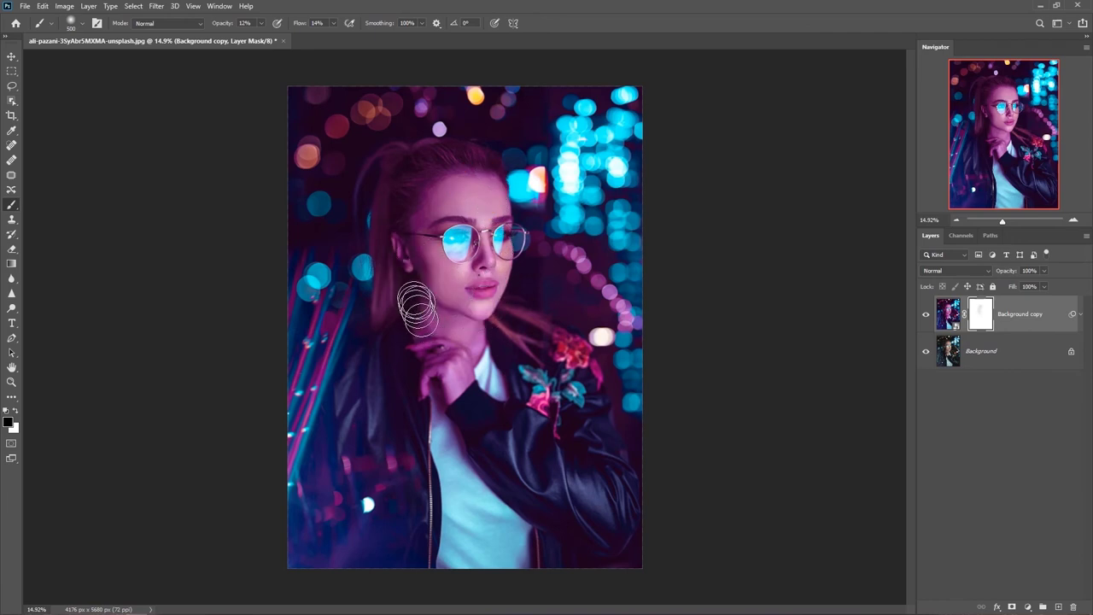
pyautogui.moveTo(421, 314)
pyautogui.mouseDown()
pyautogui.moveTo(457, 331)
pyautogui.moveTo(446, 189)
pyautogui.moveTo(444, 335)
pyautogui.moveTo(483, 238)
pyautogui.mouseUp()
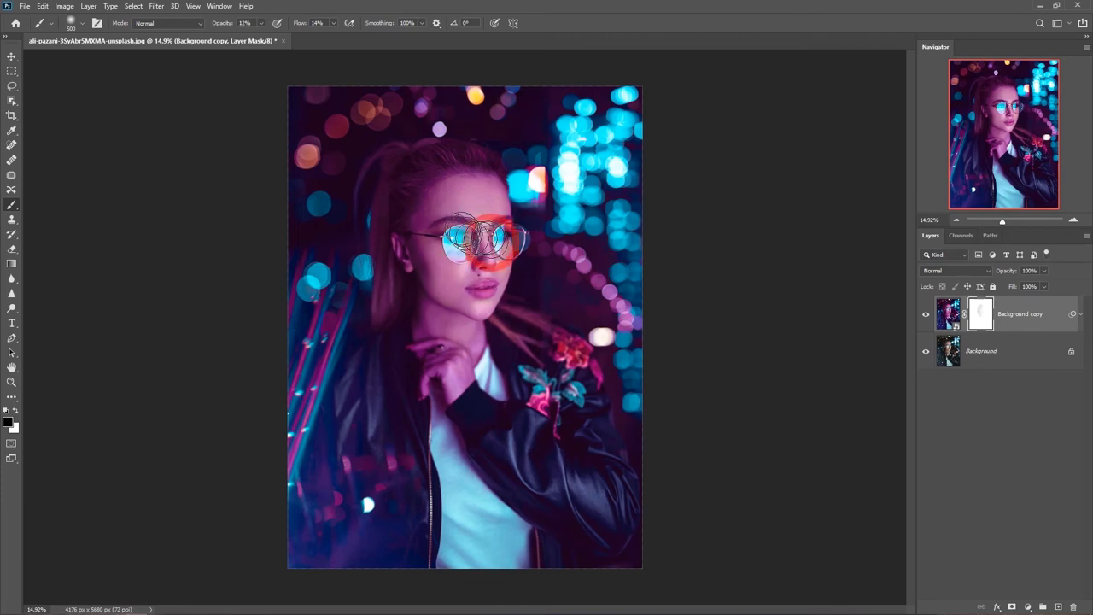
pyautogui.moveTo(482, 238); pyautogui.dragTo(453, 179)
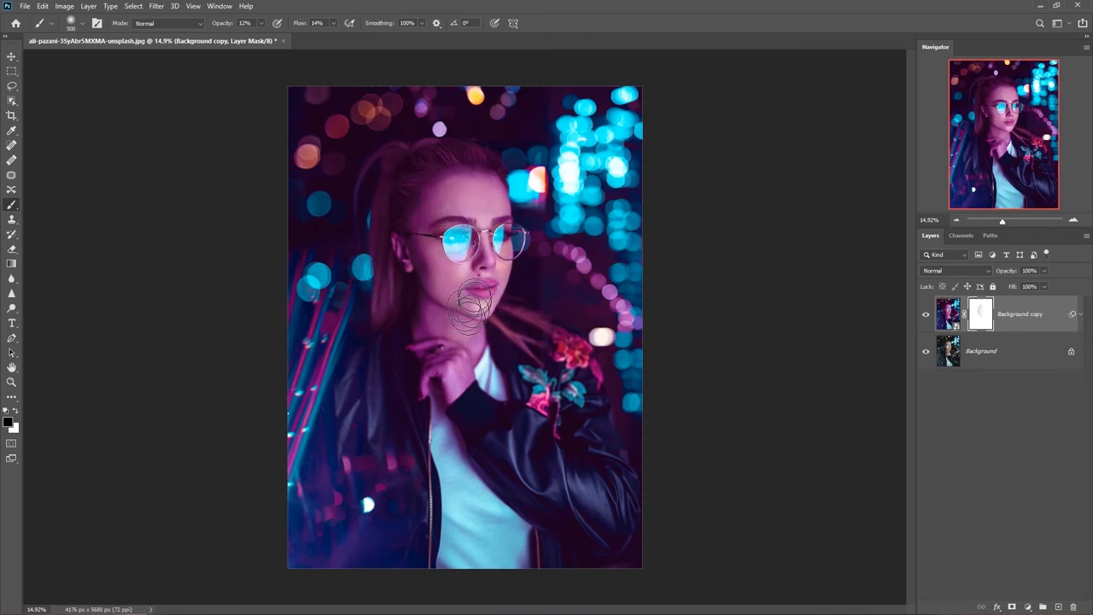
pyautogui.click(422, 341)
pyautogui.moveTo(422, 341)
pyautogui.mouseDown()
pyautogui.moveTo(450, 192)
pyautogui.moveTo(438, 290)
pyautogui.mouseUp()
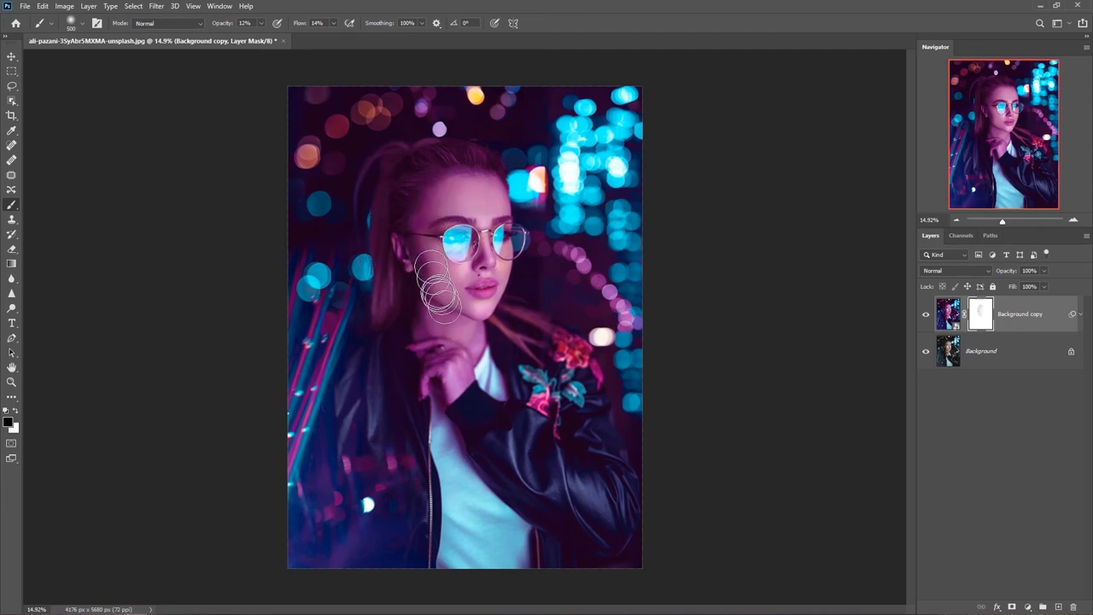
pyautogui.moveTo(512, 190); pyautogui.dragTo(438, 312)
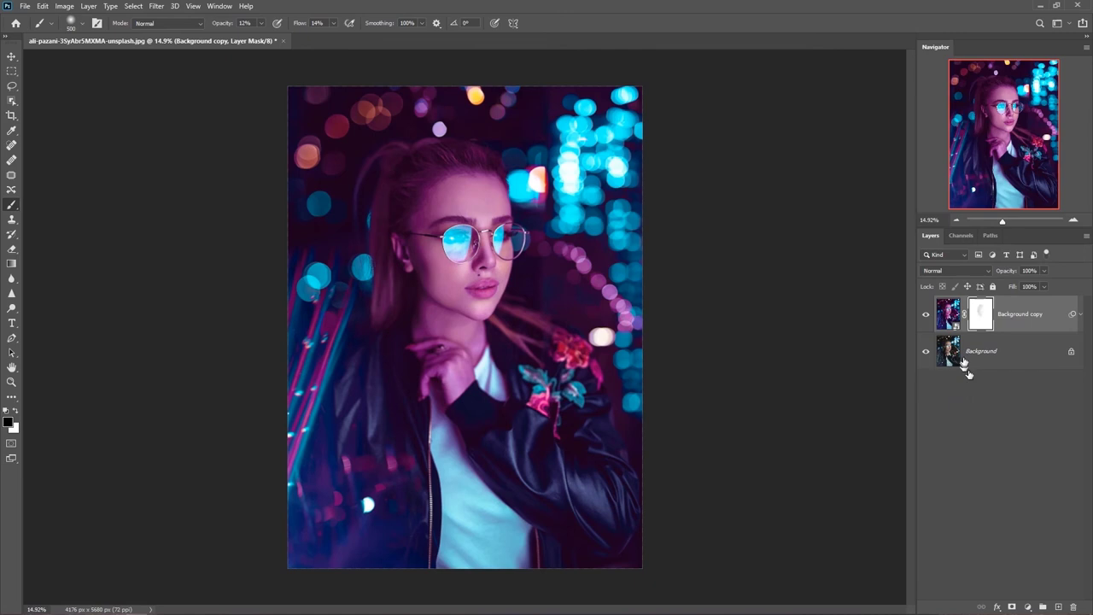
# Compare the Background copy mask on and off, then mask the grade from forehead to chin
pyautogui.keyDown('shift'); pyautogui.click(983, 316); pyautogui.keyUp('shift')
pyautogui.keyDown('shift'); pyautogui.click(984, 314); pyautogui.keyUp('shift')
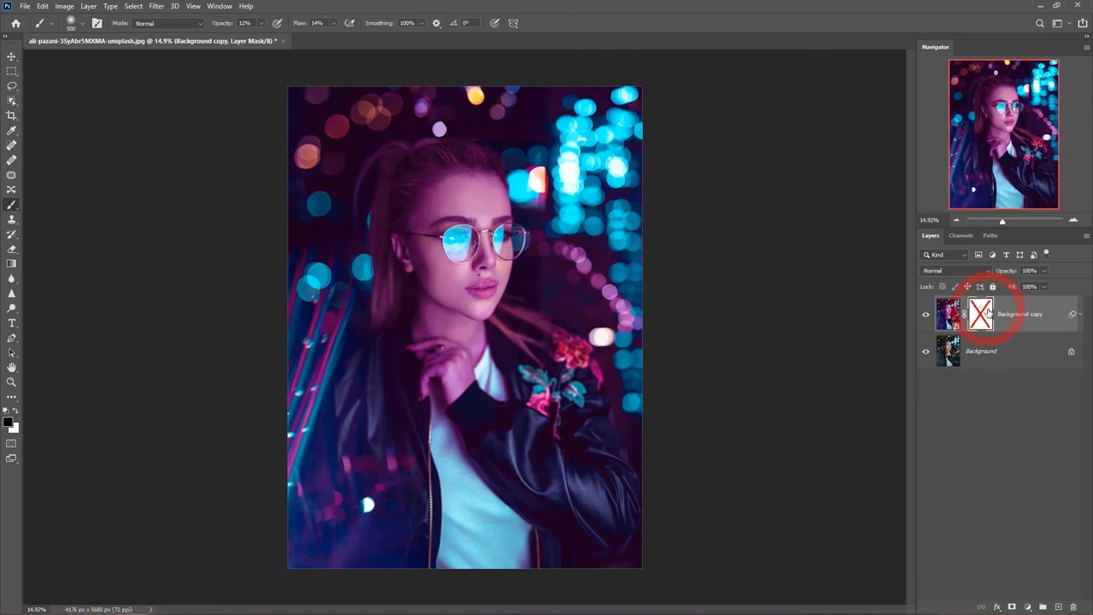
pyautogui.keyDown('shift'); pyautogui.click(983, 314); pyautogui.keyUp('shift')
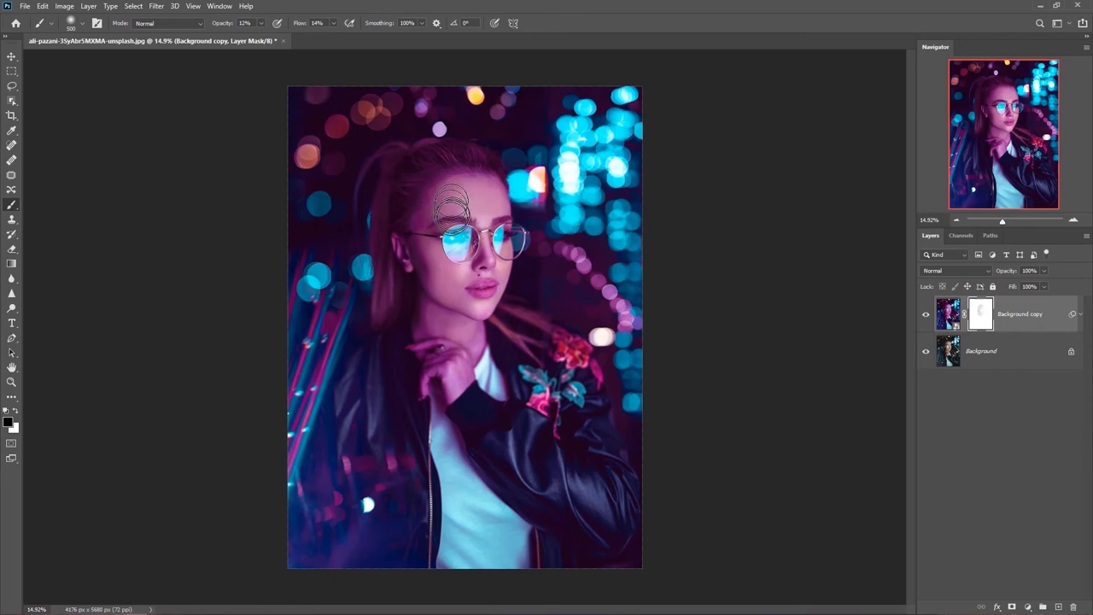
pyautogui.moveTo(451, 212); pyautogui.dragTo(447, 279)
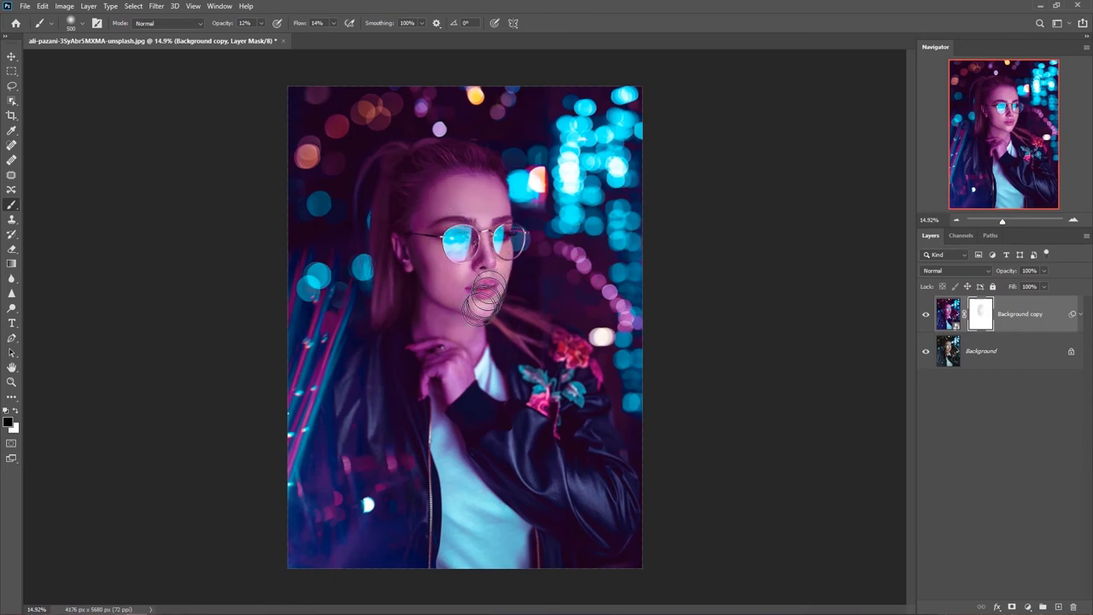
pyautogui.moveTo(448, 280)
pyautogui.mouseDown()
pyautogui.moveTo(461, 320)
pyautogui.moveTo(425, 334)
pyautogui.moveTo(424, 308)
pyautogui.moveTo(427, 330)
pyautogui.moveTo(478, 335)
pyautogui.moveTo(383, 268)
pyautogui.moveTo(424, 302)
pyautogui.mouseUp()
# With a smaller brush at 40% flow, mask the grade off the cheek, chin, chest and hand
pyautogui.press('[')
pyautogui.press('[')
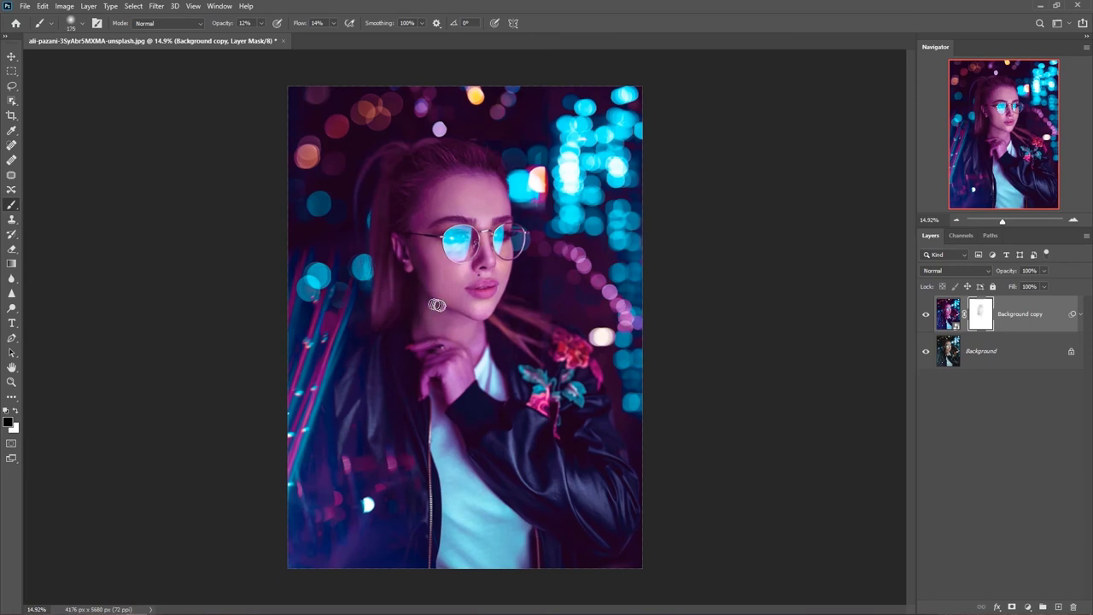
pyautogui.moveTo(433, 299); pyautogui.dragTo(460, 301)
pyautogui.moveTo(429, 316); pyautogui.dragTo(433, 319)
pyautogui.moveTo(407, 313); pyautogui.dragTo(413, 333)
pyautogui.moveTo(427, 331); pyautogui.dragTo(324, 94)
pyautogui.write('40')
pyautogui.moveTo(428, 307); pyautogui.dragTo(477, 387)
pyautogui.moveTo(471, 379); pyautogui.dragTo(431, 308)
# Mask the grade over the chin and hand, then paint white to restore it on the chin
pyautogui.scroll(-3, 586, 376)
pyautogui.scroll(3, 589, 376)
pyautogui.scroll(2, 591, 375)
pyautogui.moveTo(395, 335); pyautogui.dragTo(402, 304)
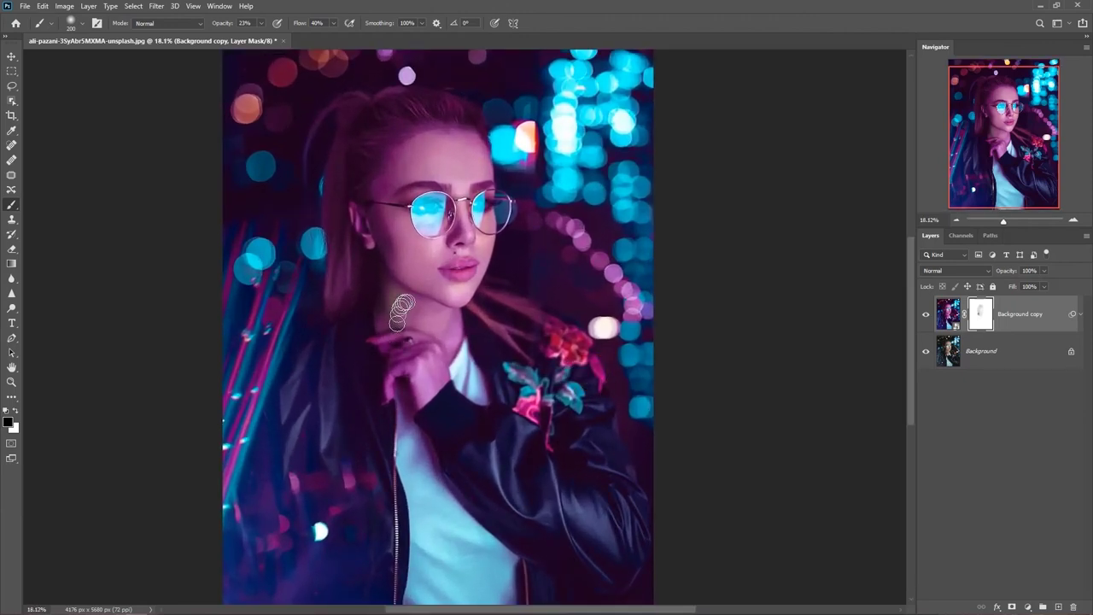
pyautogui.press('x')
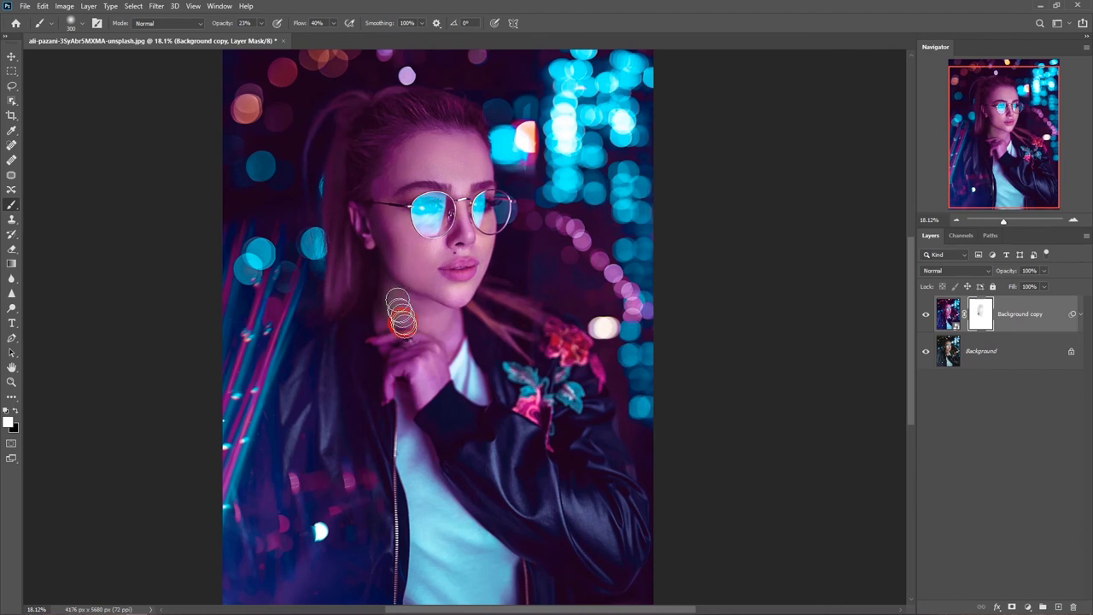
pyautogui.moveTo(400, 299)
pyautogui.mouseDown()
pyautogui.moveTo(417, 334)
pyautogui.moveTo(397, 300)
pyautogui.moveTo(392, 315)
pyautogui.mouseUp()
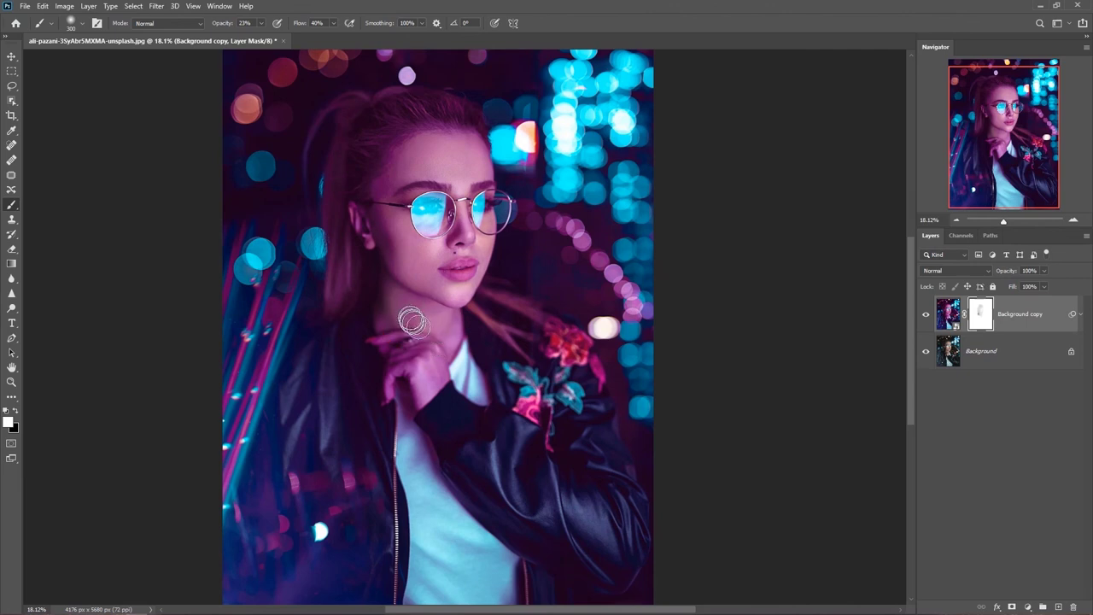
pyautogui.scroll(-5, 496, 416)
pyautogui.moveTo(496, 416); pyautogui.dragTo(531, 405)
# Toggle the Background copy layer's visibility to compare the graded and original photo
pyautogui.press('v')
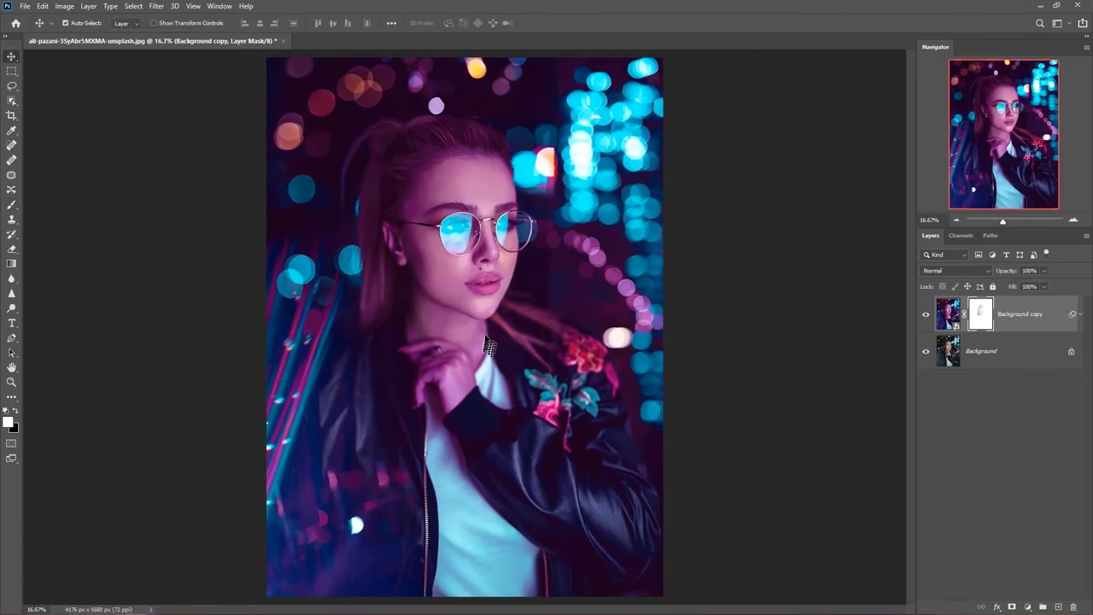
pyautogui.scroll(-2, 560, 337)
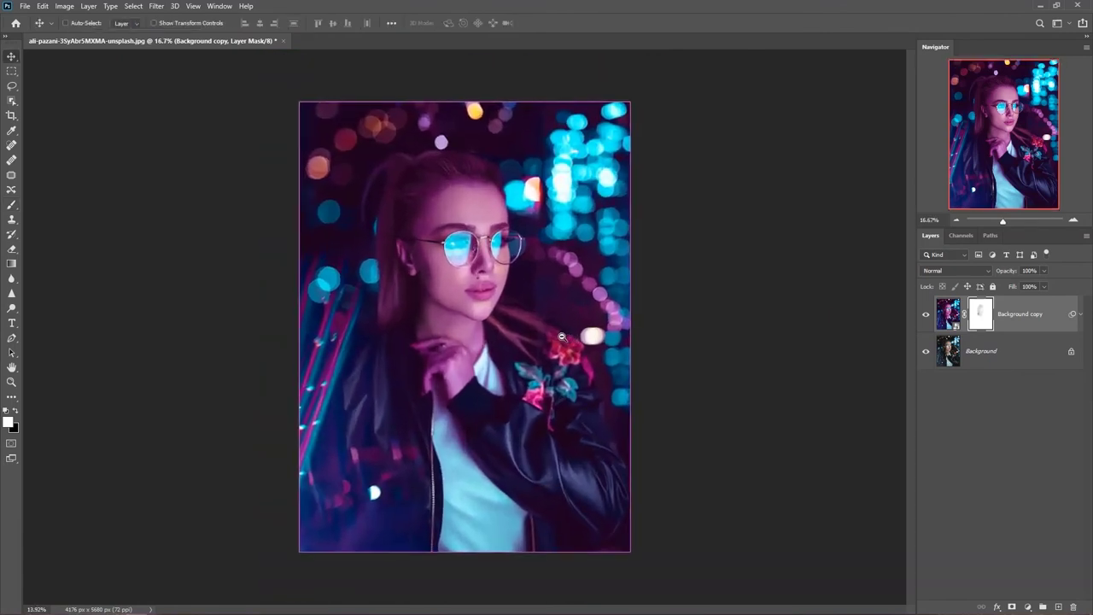
pyautogui.click(926, 315)
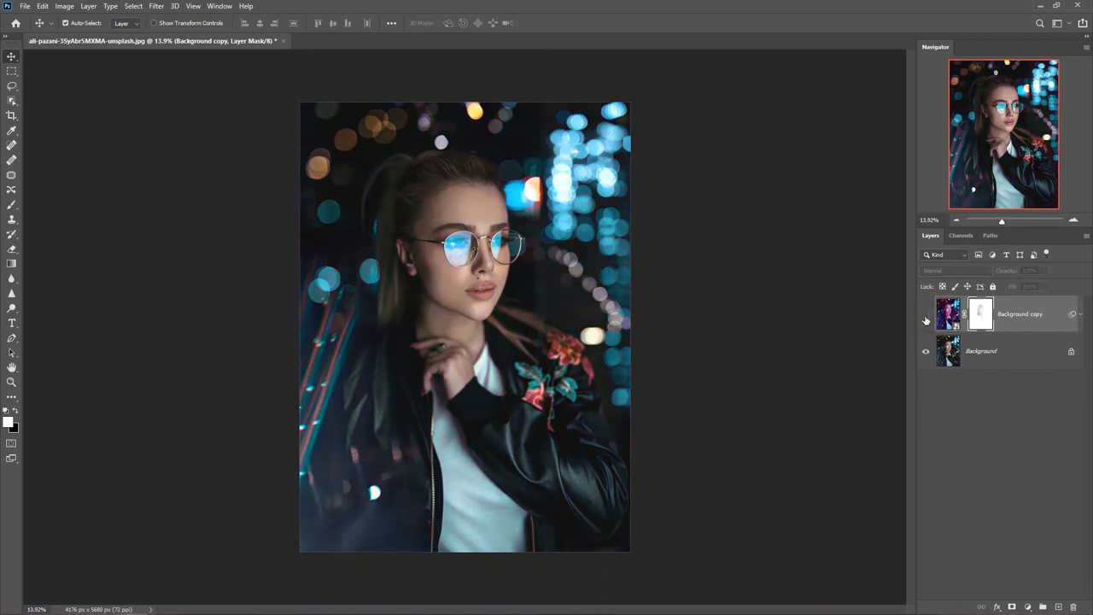
pyautogui.click(926, 315)
pyautogui.click(925, 314)
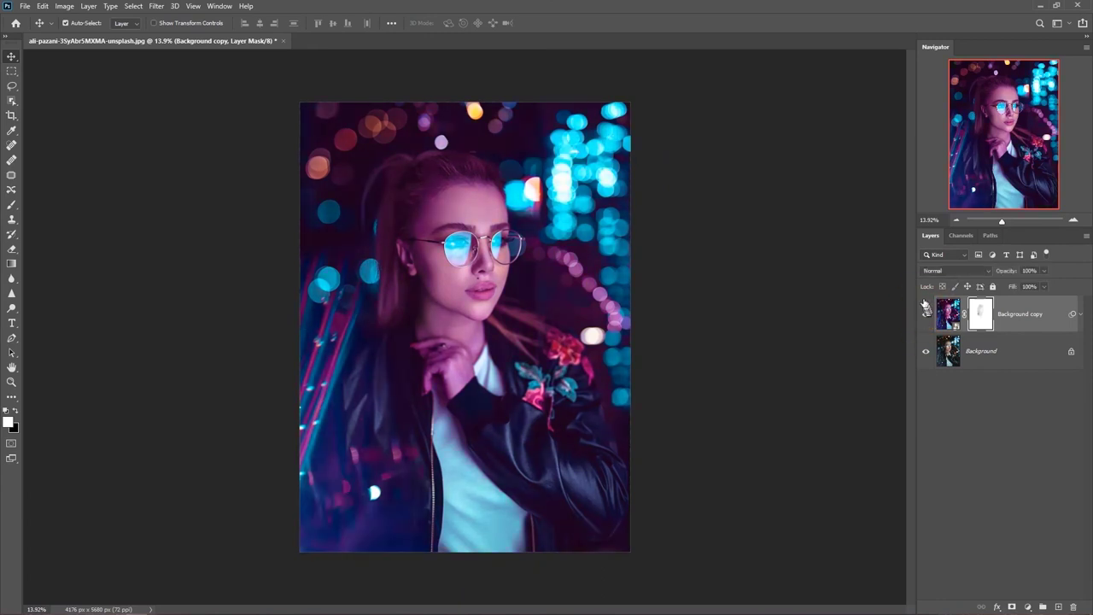
pyautogui.click(926, 314)
pyautogui.click(925, 316)
# Select the AirDust brush from the Art Brush presets folder
pyautogui.rightClick(528, 256)
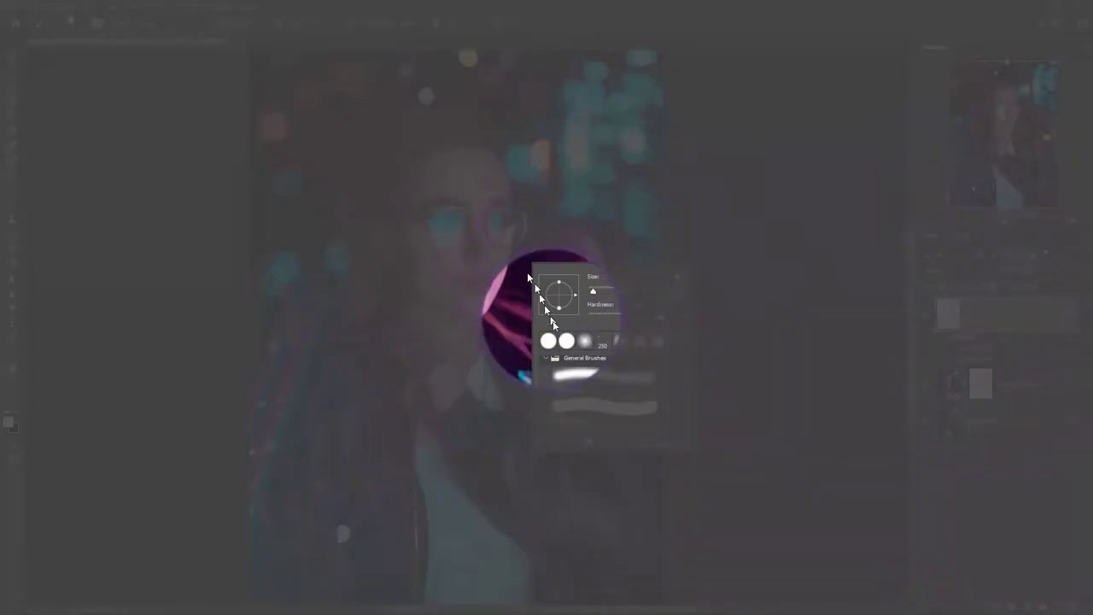
pyautogui.click(546, 358)
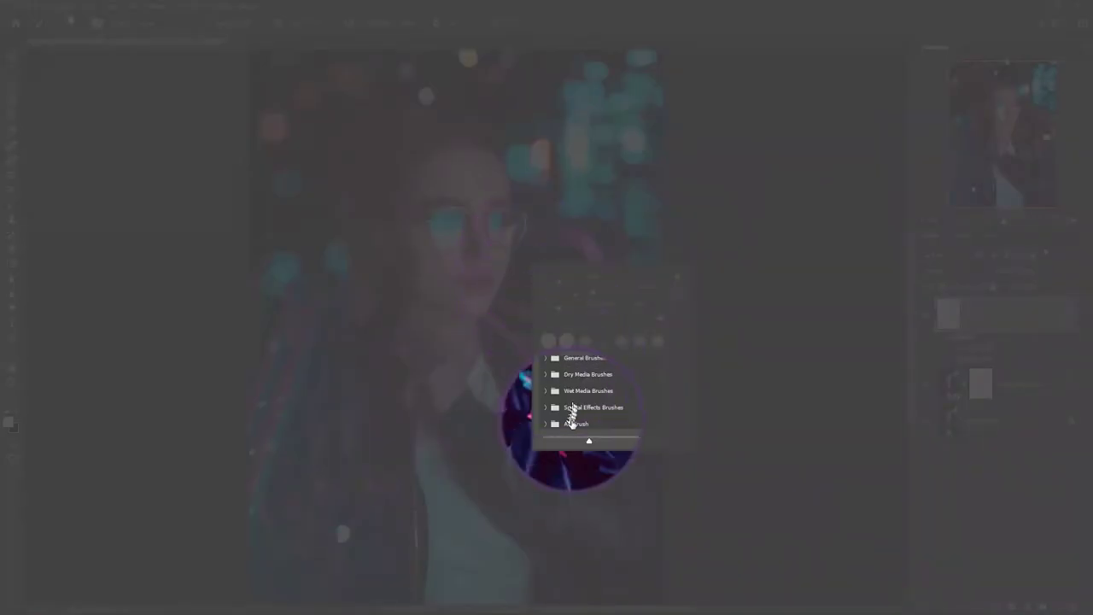
pyautogui.click(546, 424)
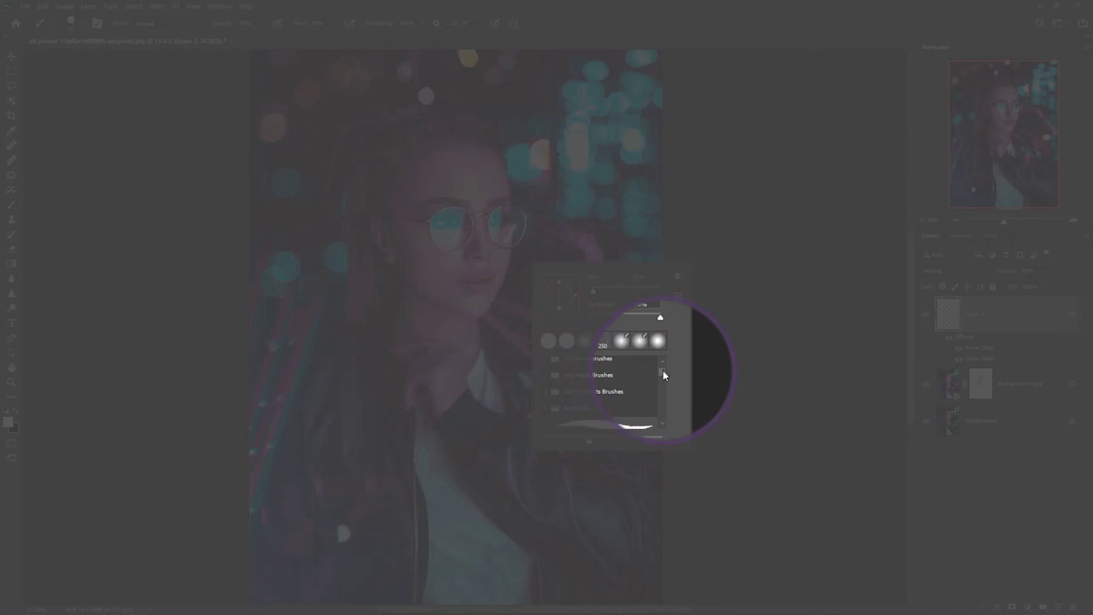
pyautogui.scroll(-3, 662, 378)
pyautogui.scroll(-2, 663, 383)
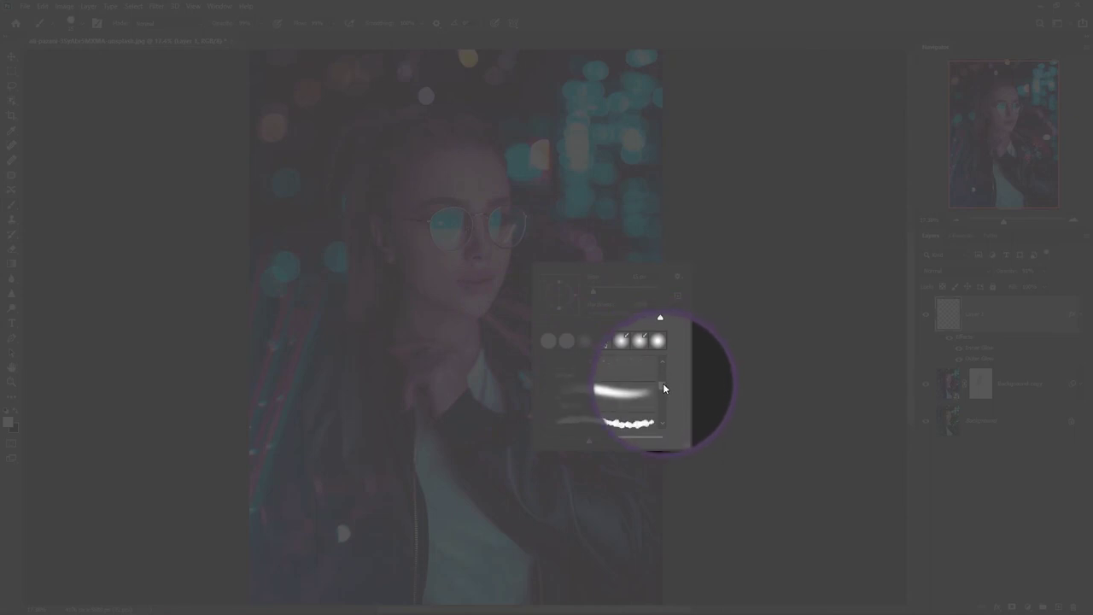
pyautogui.click(617, 374)
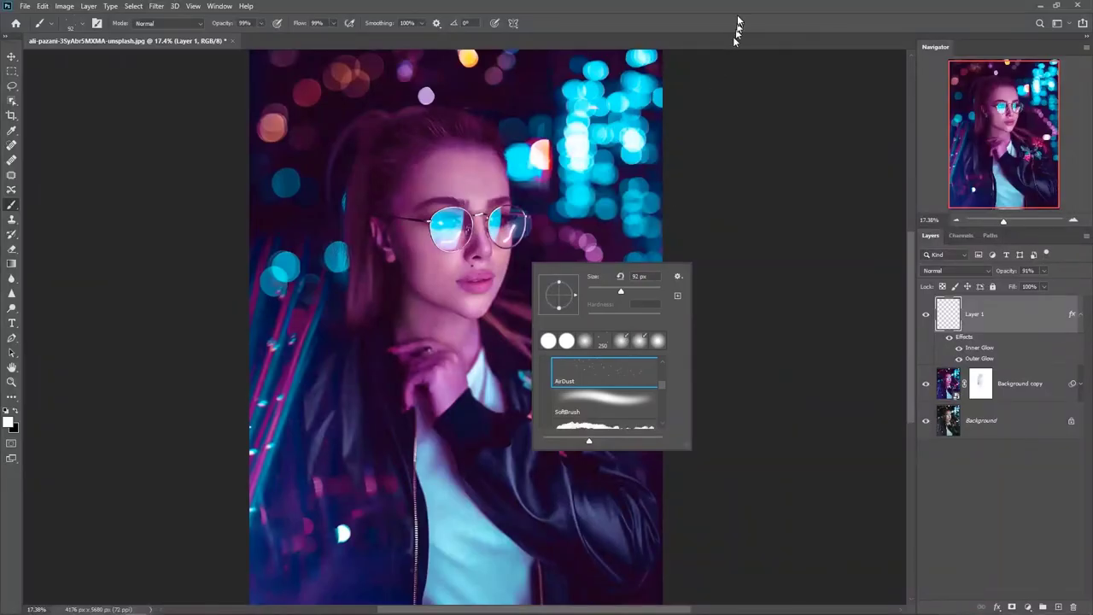
pyautogui.click(739, 24)
# Collapse Layer 1's effects list and add a new empty Layer 2 above it
pyautogui.click(1081, 314)
pyautogui.click(1081, 315)
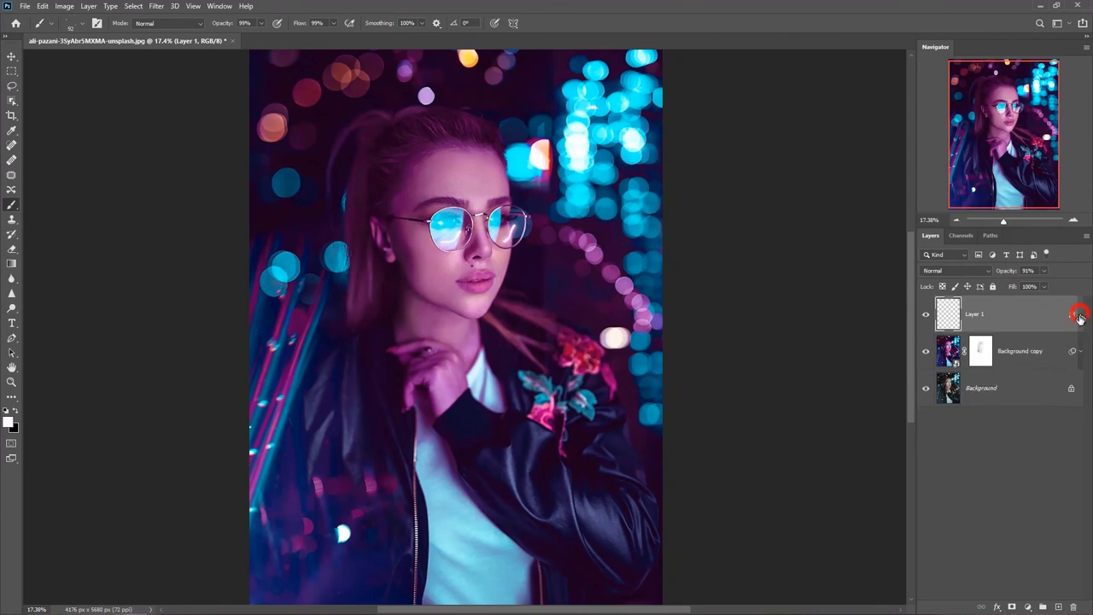
pyautogui.click(1058, 606)
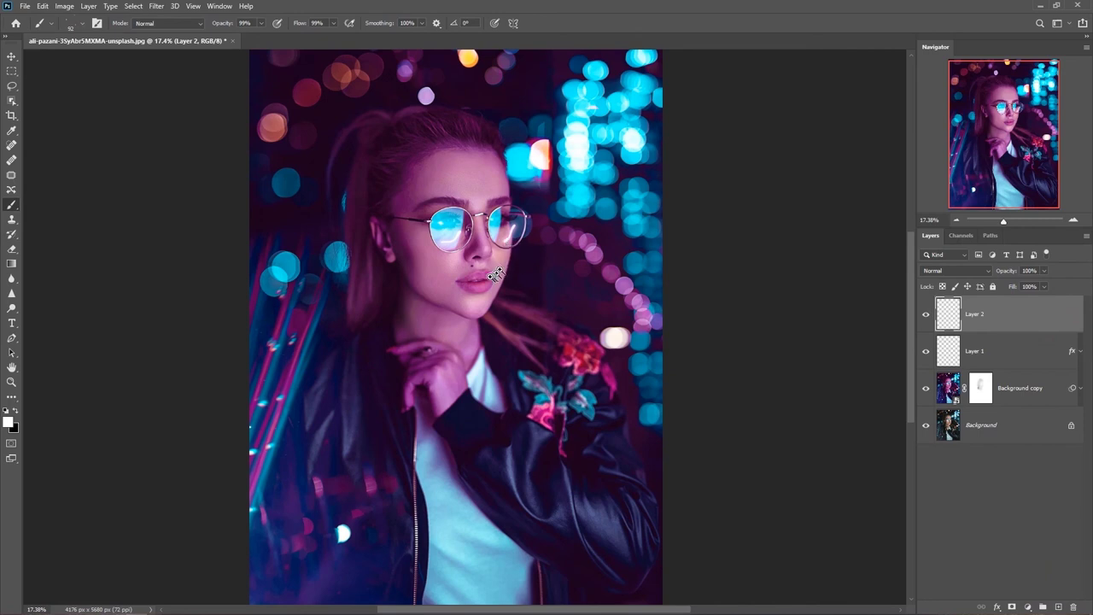
# Paint white AirDust highlight strokes and dabs across the right lens
pyautogui.scroll(5, 504, 285)
pyautogui.moveTo(542, 242); pyautogui.dragTo(526, 275)
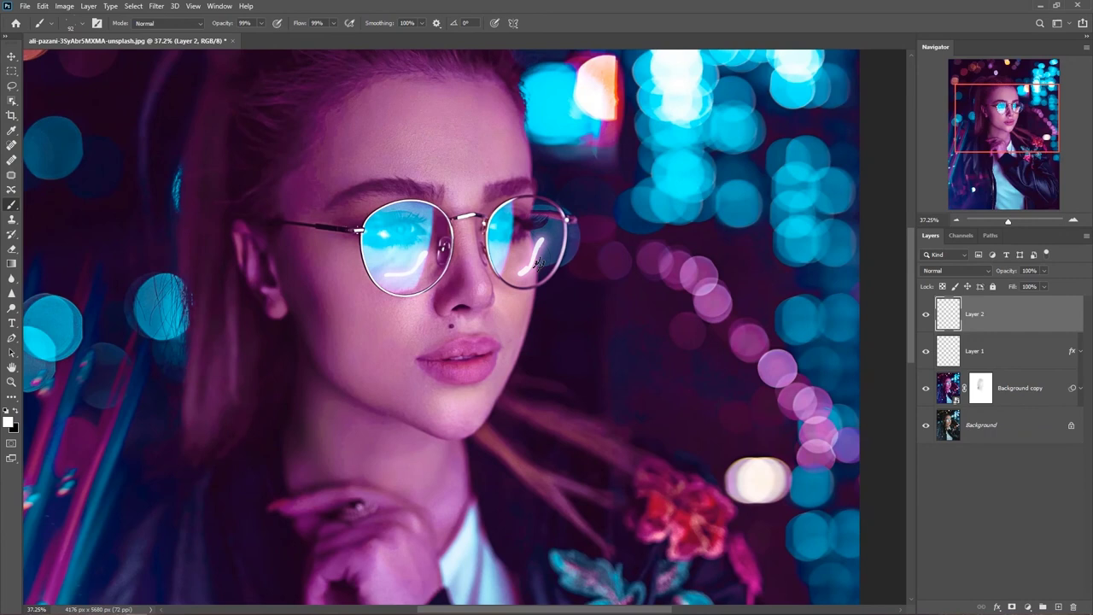
pyautogui.moveTo(542, 239)
pyautogui.mouseDown()
pyautogui.moveTo(520, 273)
pyautogui.moveTo(552, 225)
pyautogui.mouseUp()
pyautogui.click(540, 250)
pyautogui.click(500, 250)
# Paint a curved white highlight and small dabs across the left lens
pyautogui.moveTo(400, 273); pyautogui.dragTo(424, 255)
pyautogui.click(416, 247)
pyautogui.click(391, 270)
pyautogui.scroll(-5, 601, 350)
pyautogui.scroll(2, 601, 351)
pyautogui.scroll(2, 601, 350)
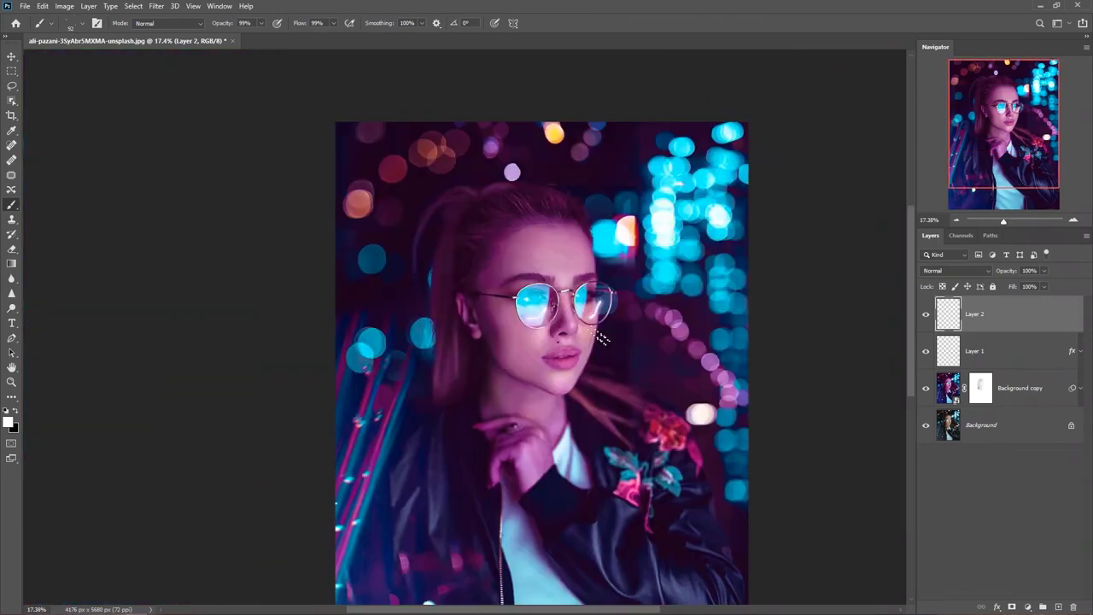
pyautogui.moveTo(625, 408); pyautogui.dragTo(579, 339)
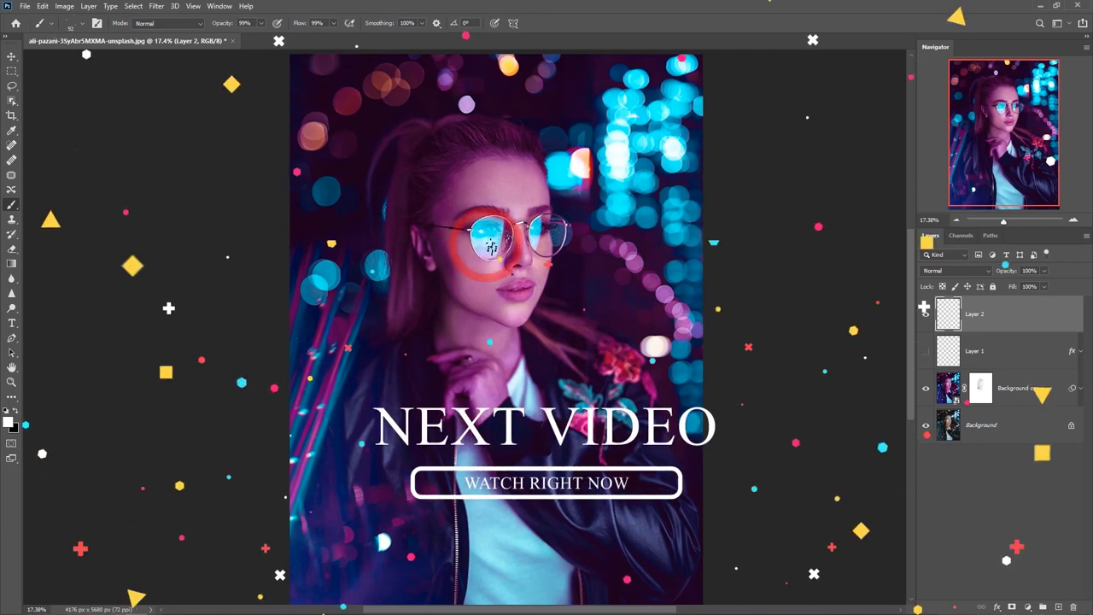
pyautogui.scroll(-3, 641, 407)
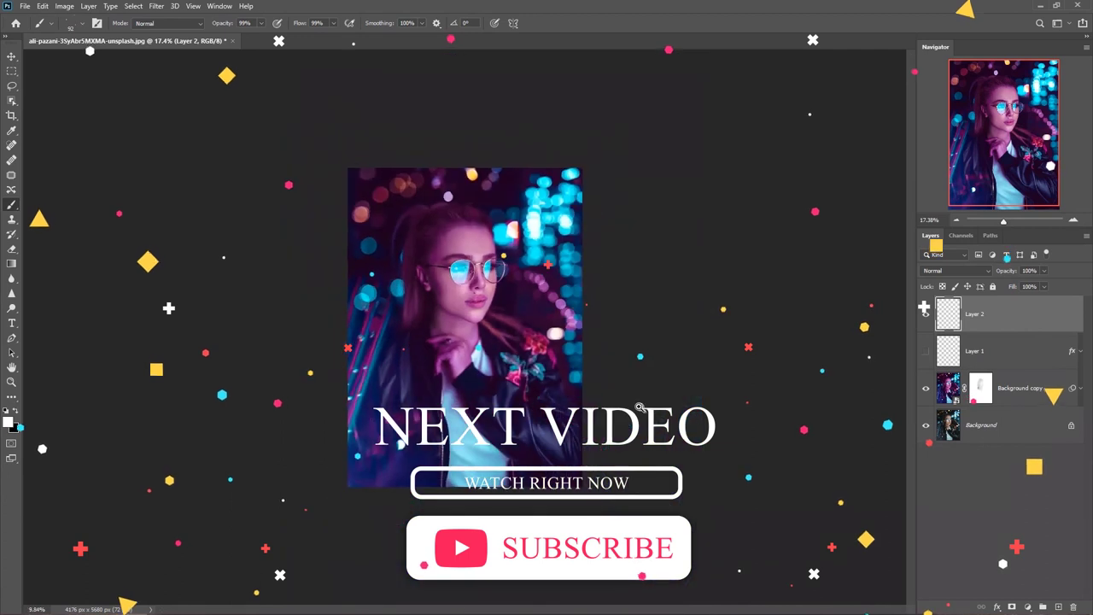
pyautogui.scroll(3, 641, 406)
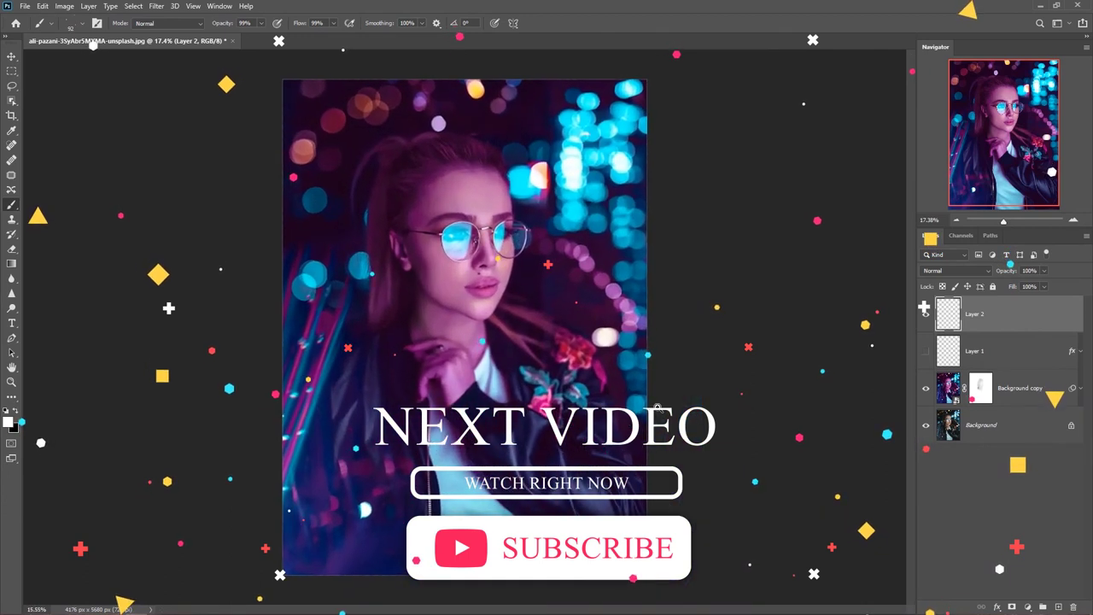